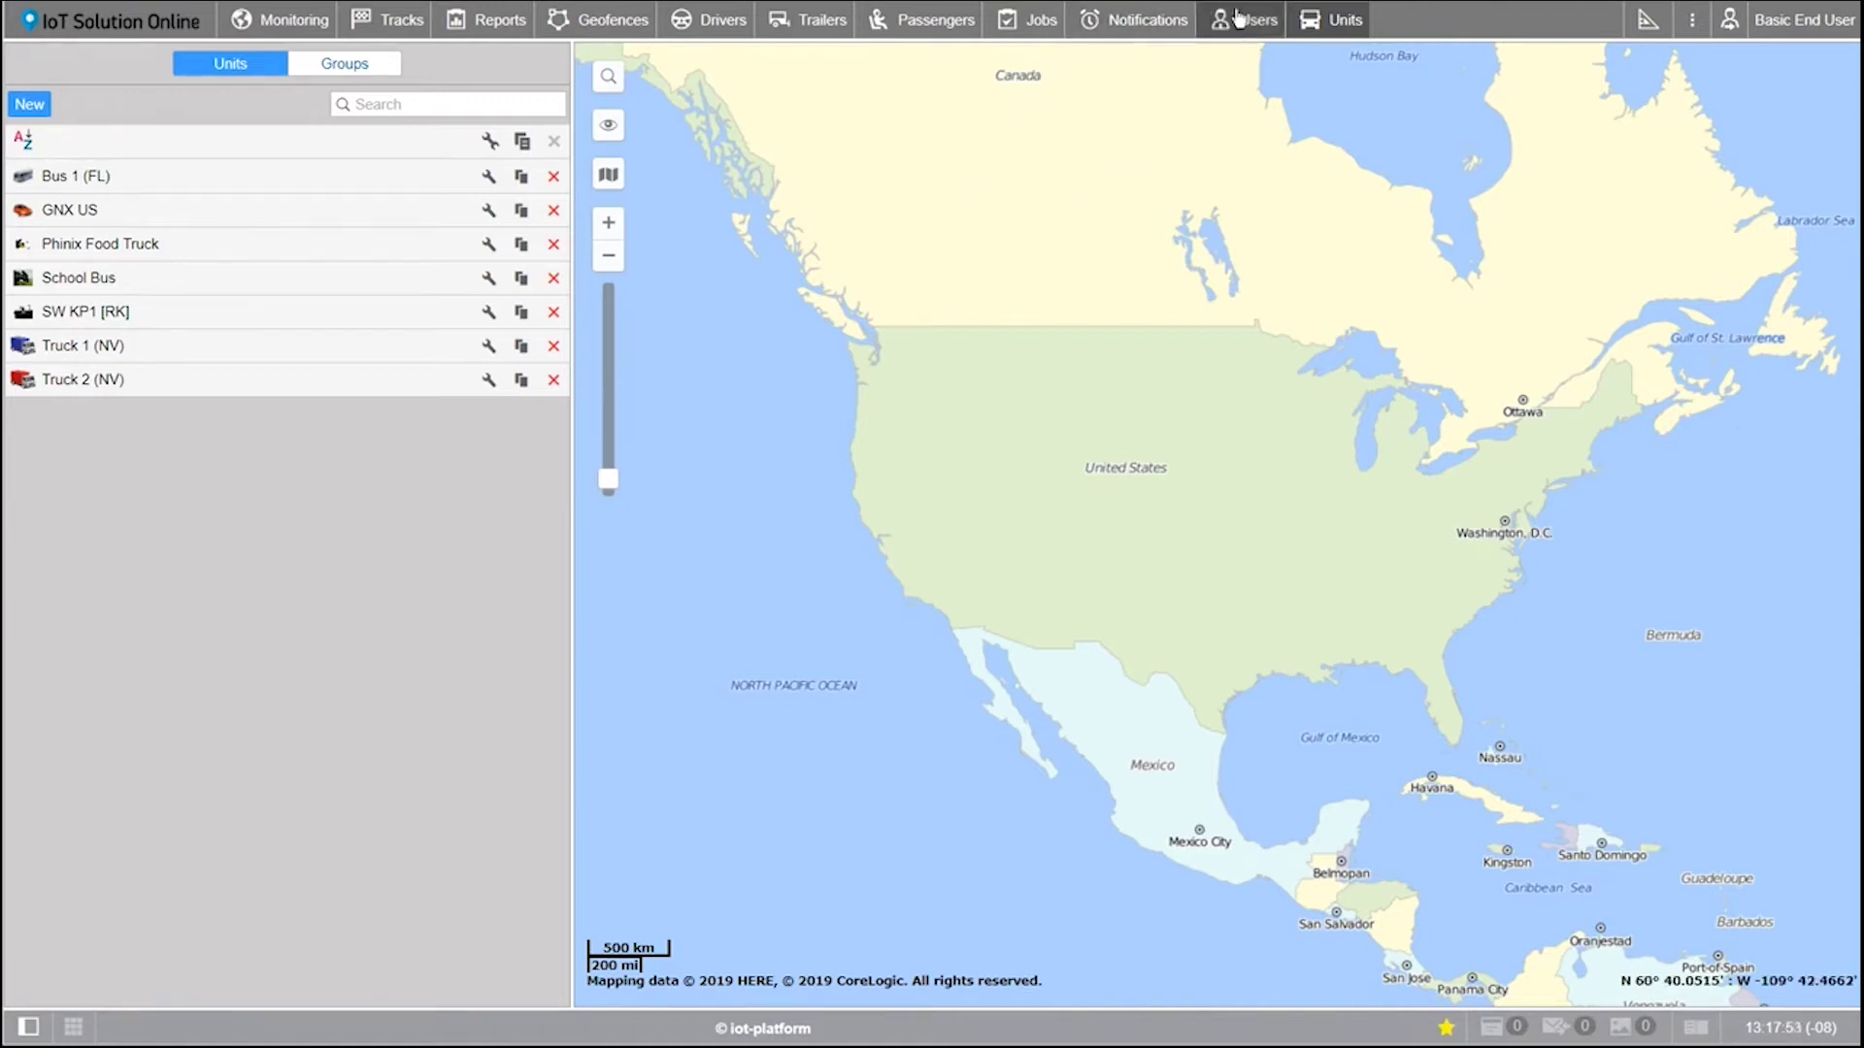
Step: Open the Monitoring work list showing Bus 1 (FL), GNX US, Phinix Food Truck and School Bus
left_click(288, 29)
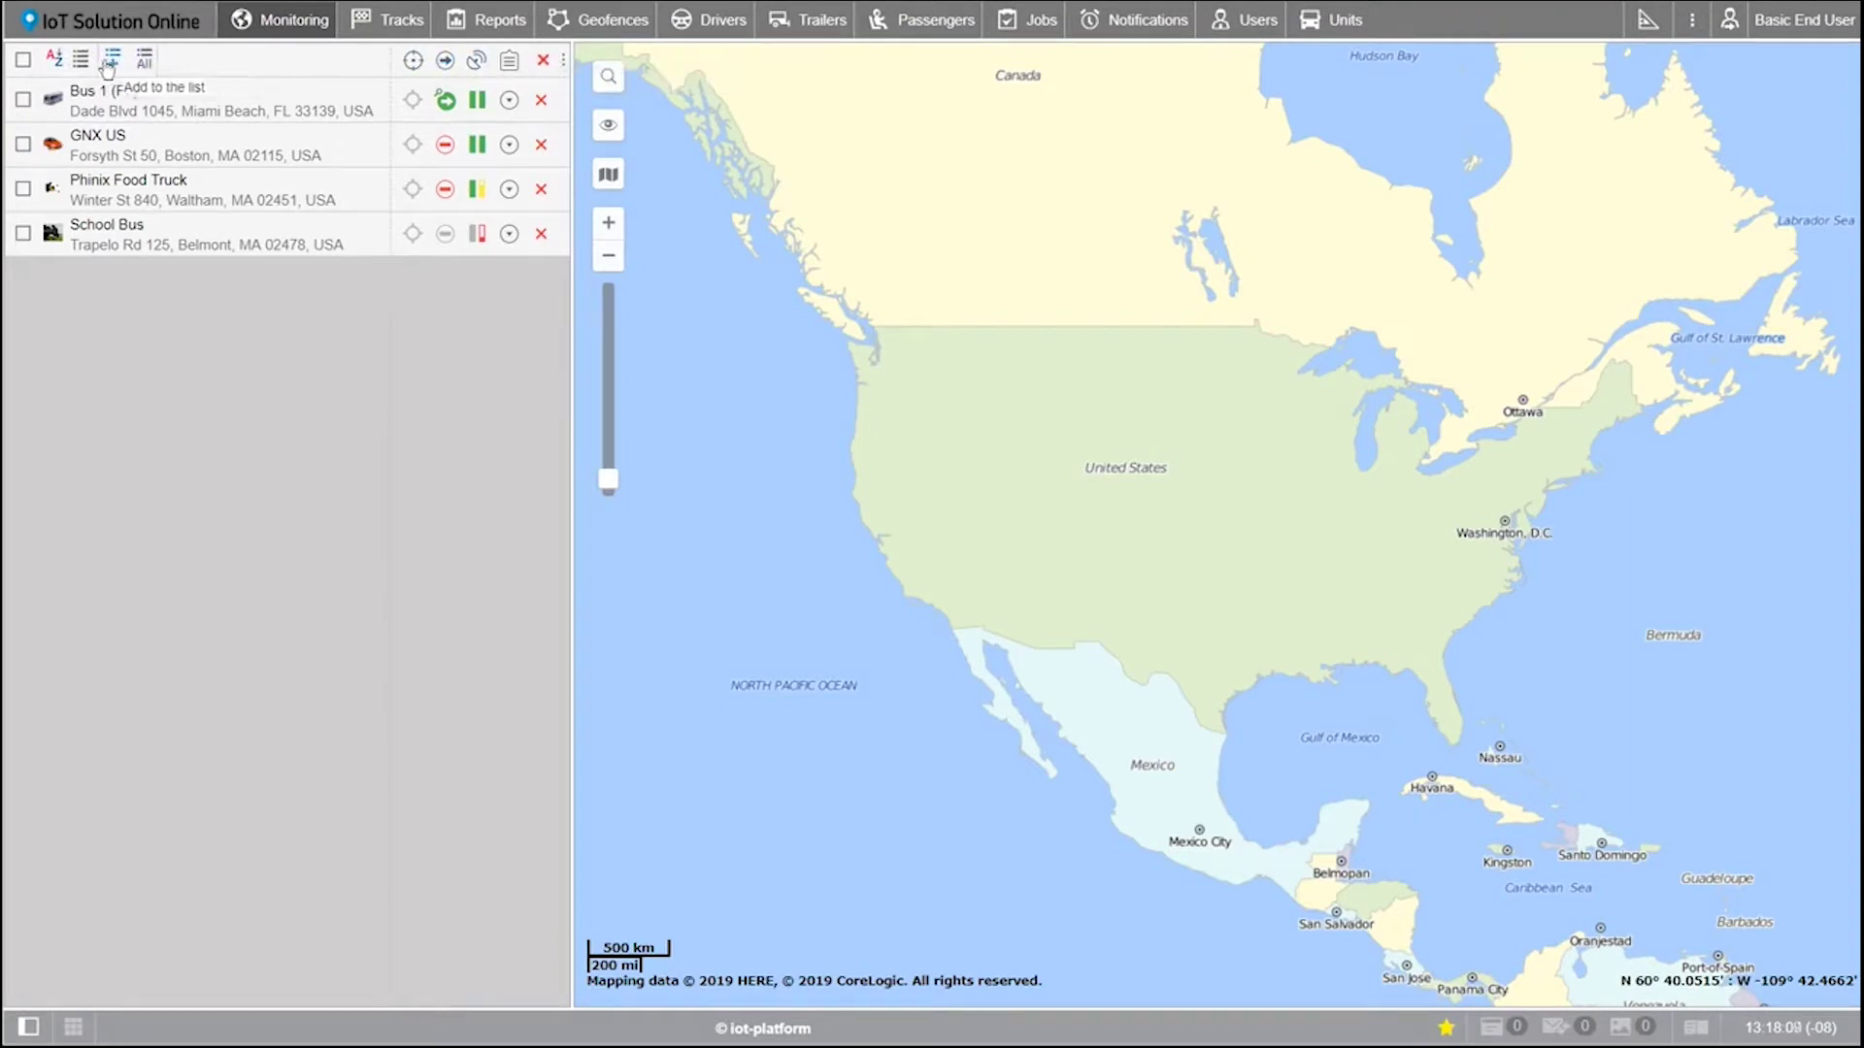
Step: Add all available units, dismiss the confirmation, then clear the whole work list
left_click(142, 62)
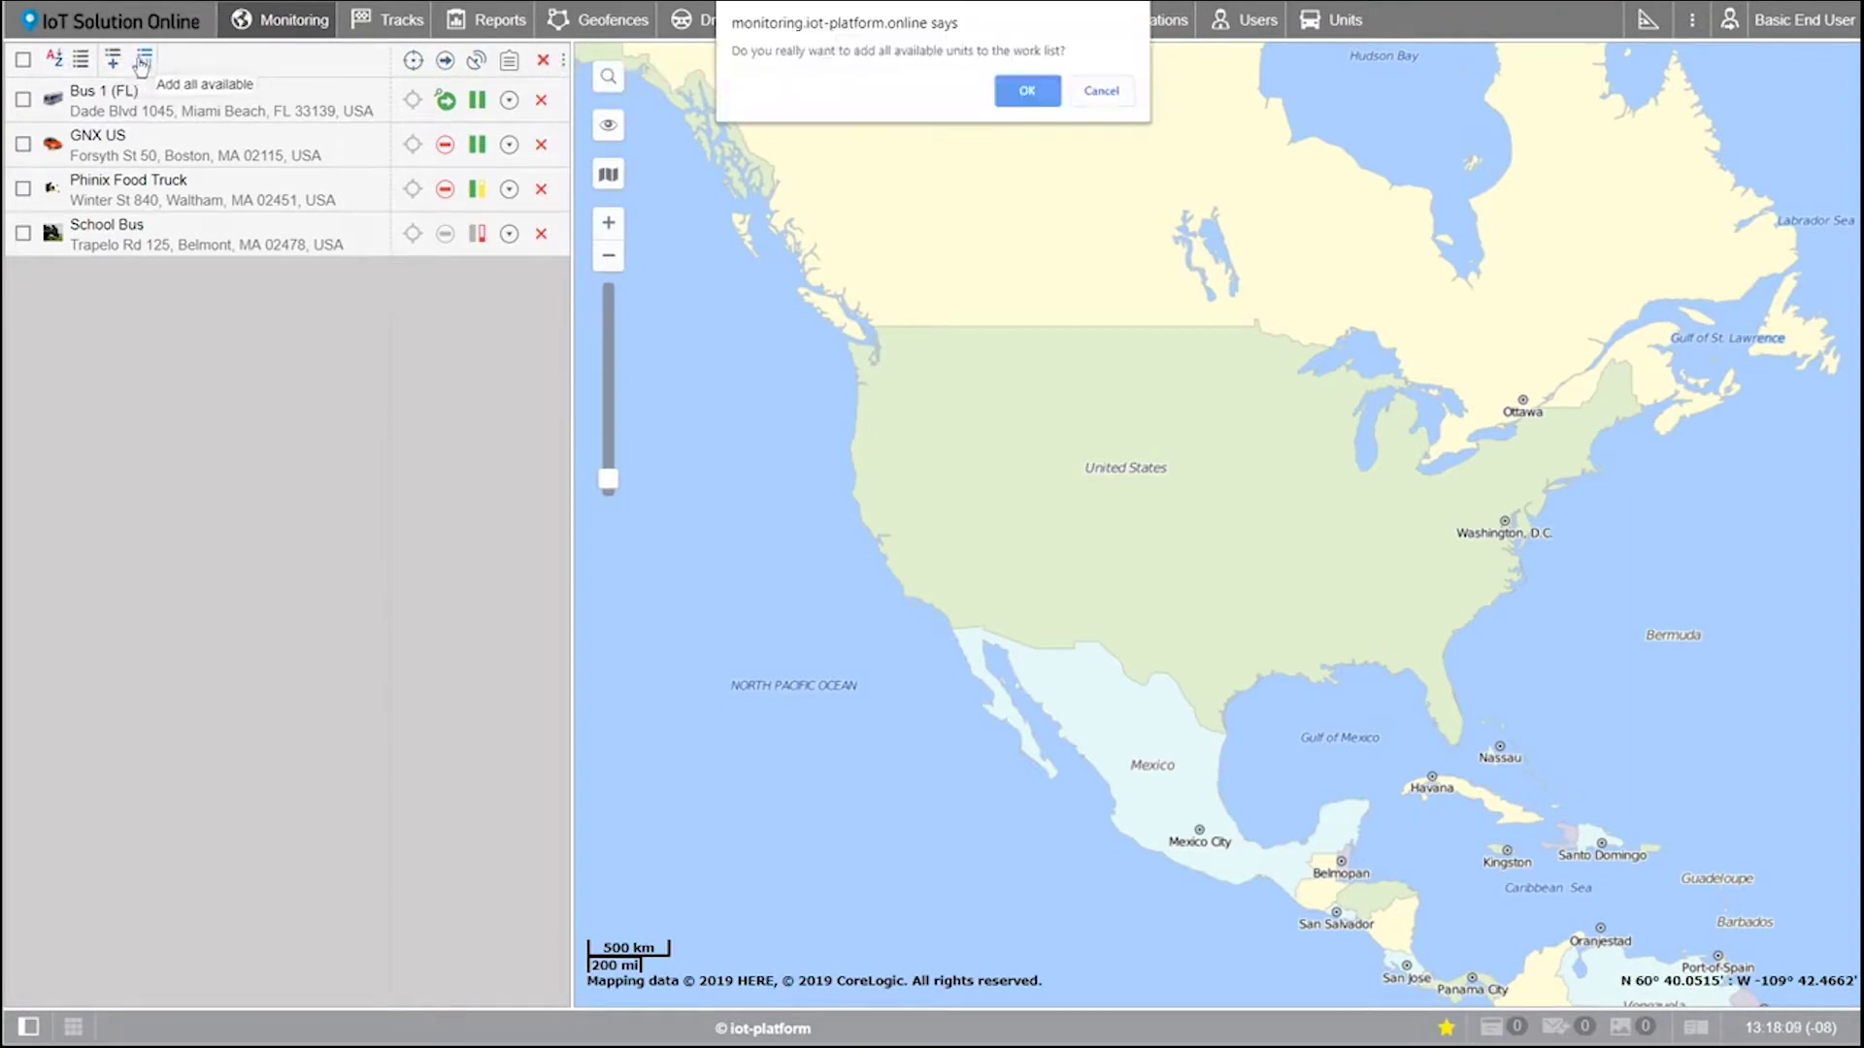
left_click(1014, 95)
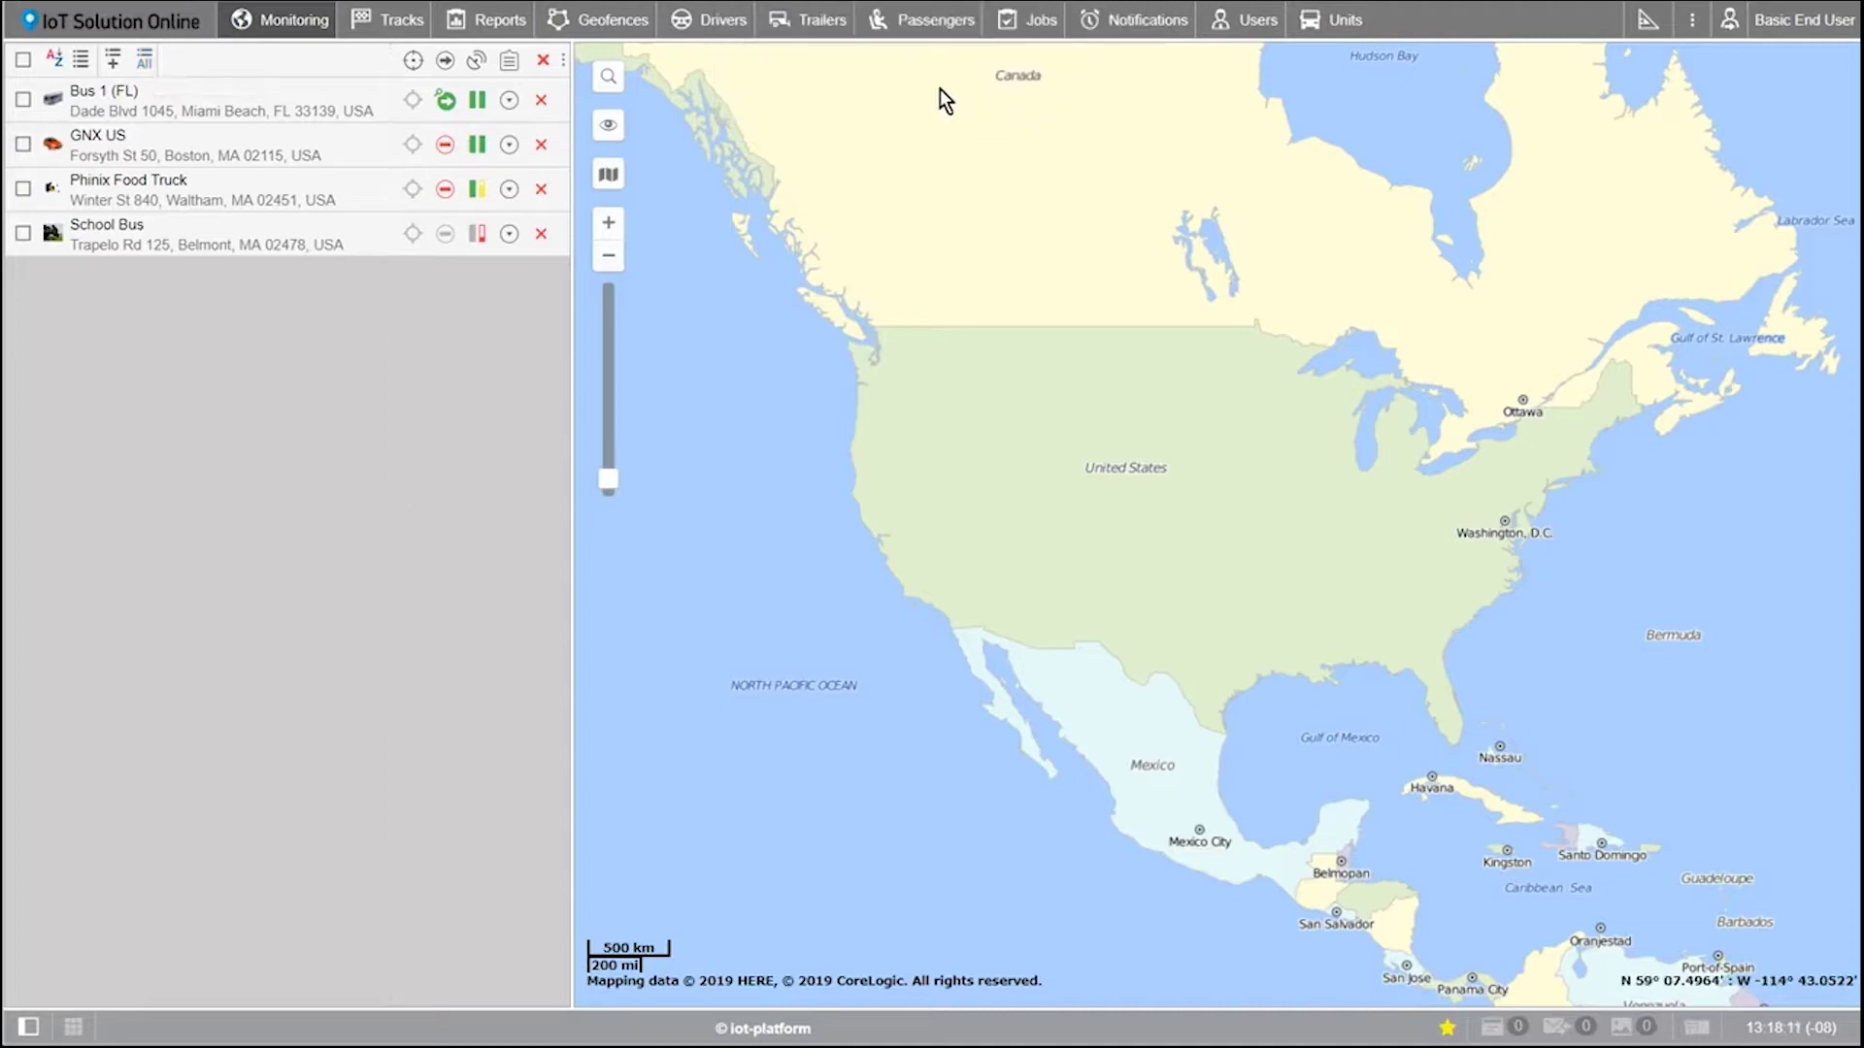
left_click(543, 61)
Step: Replace the work list with GNX US, Phinix Food Truck and the !Home Fleet group
left_click(114, 62)
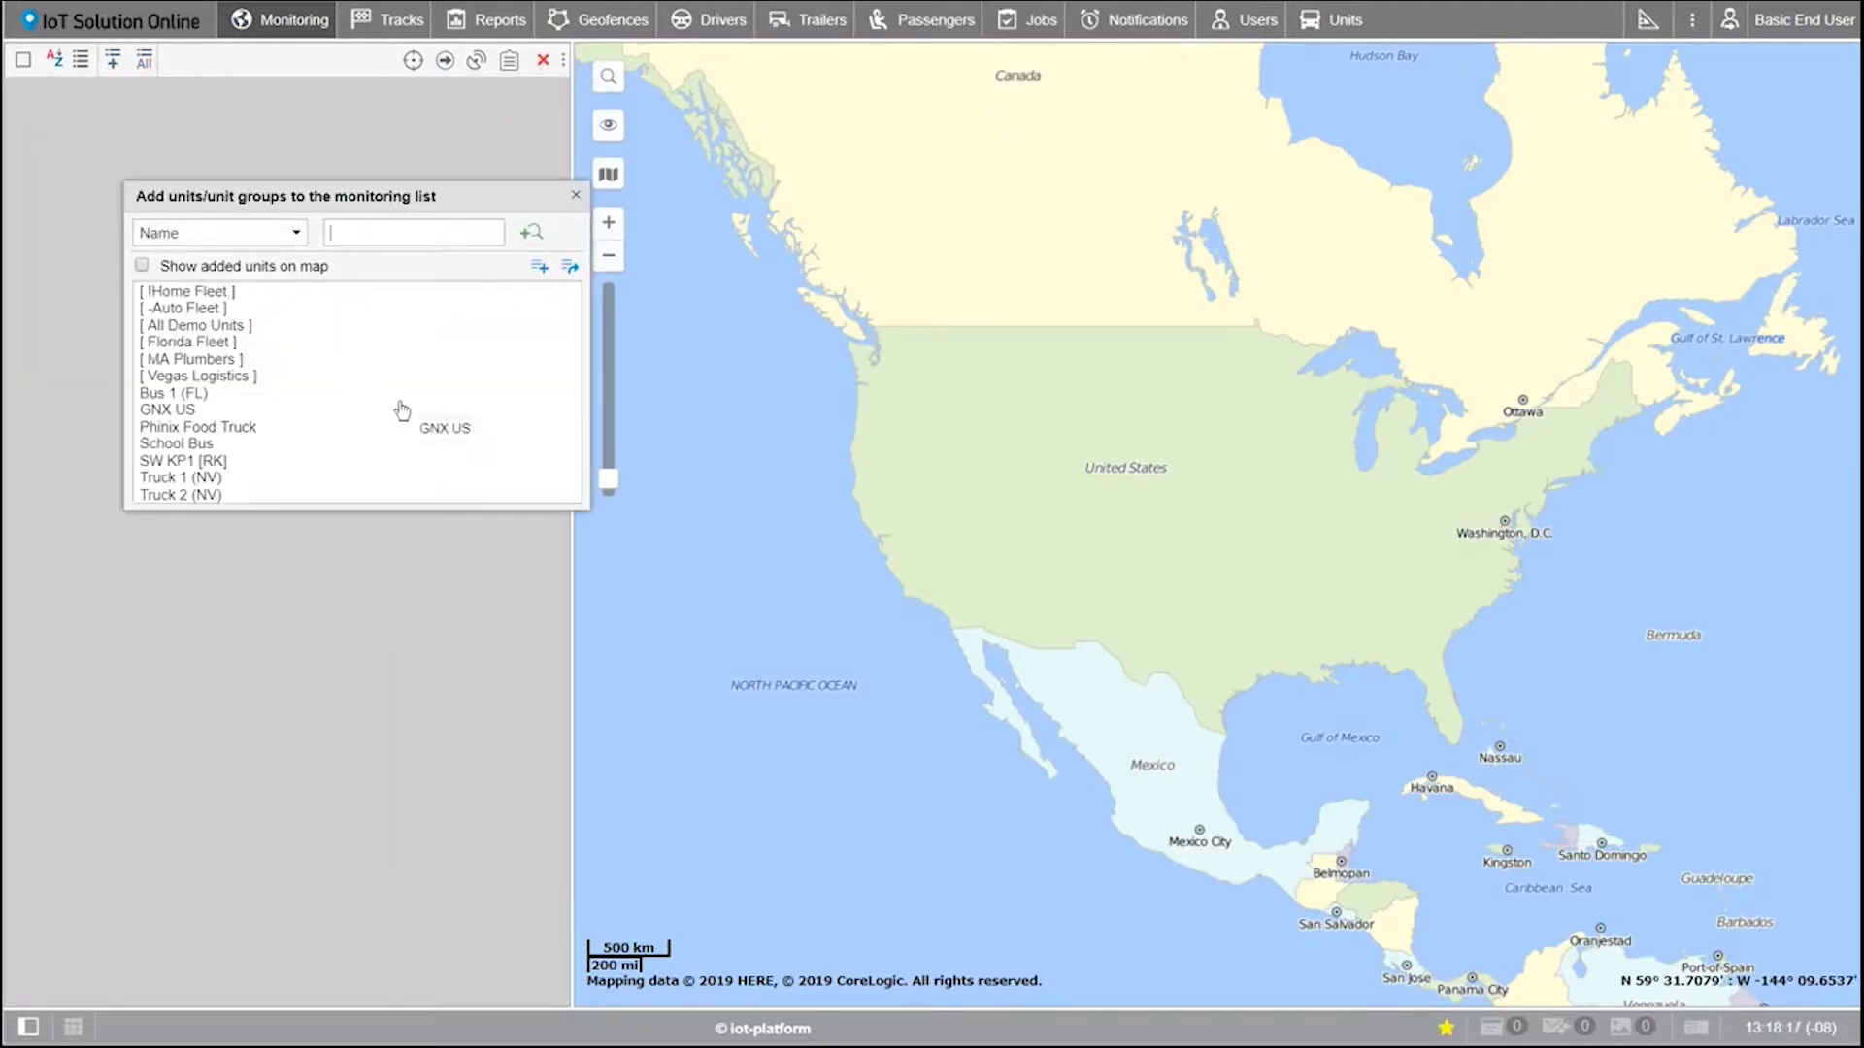
double_click(267, 408)
left_click(267, 428)
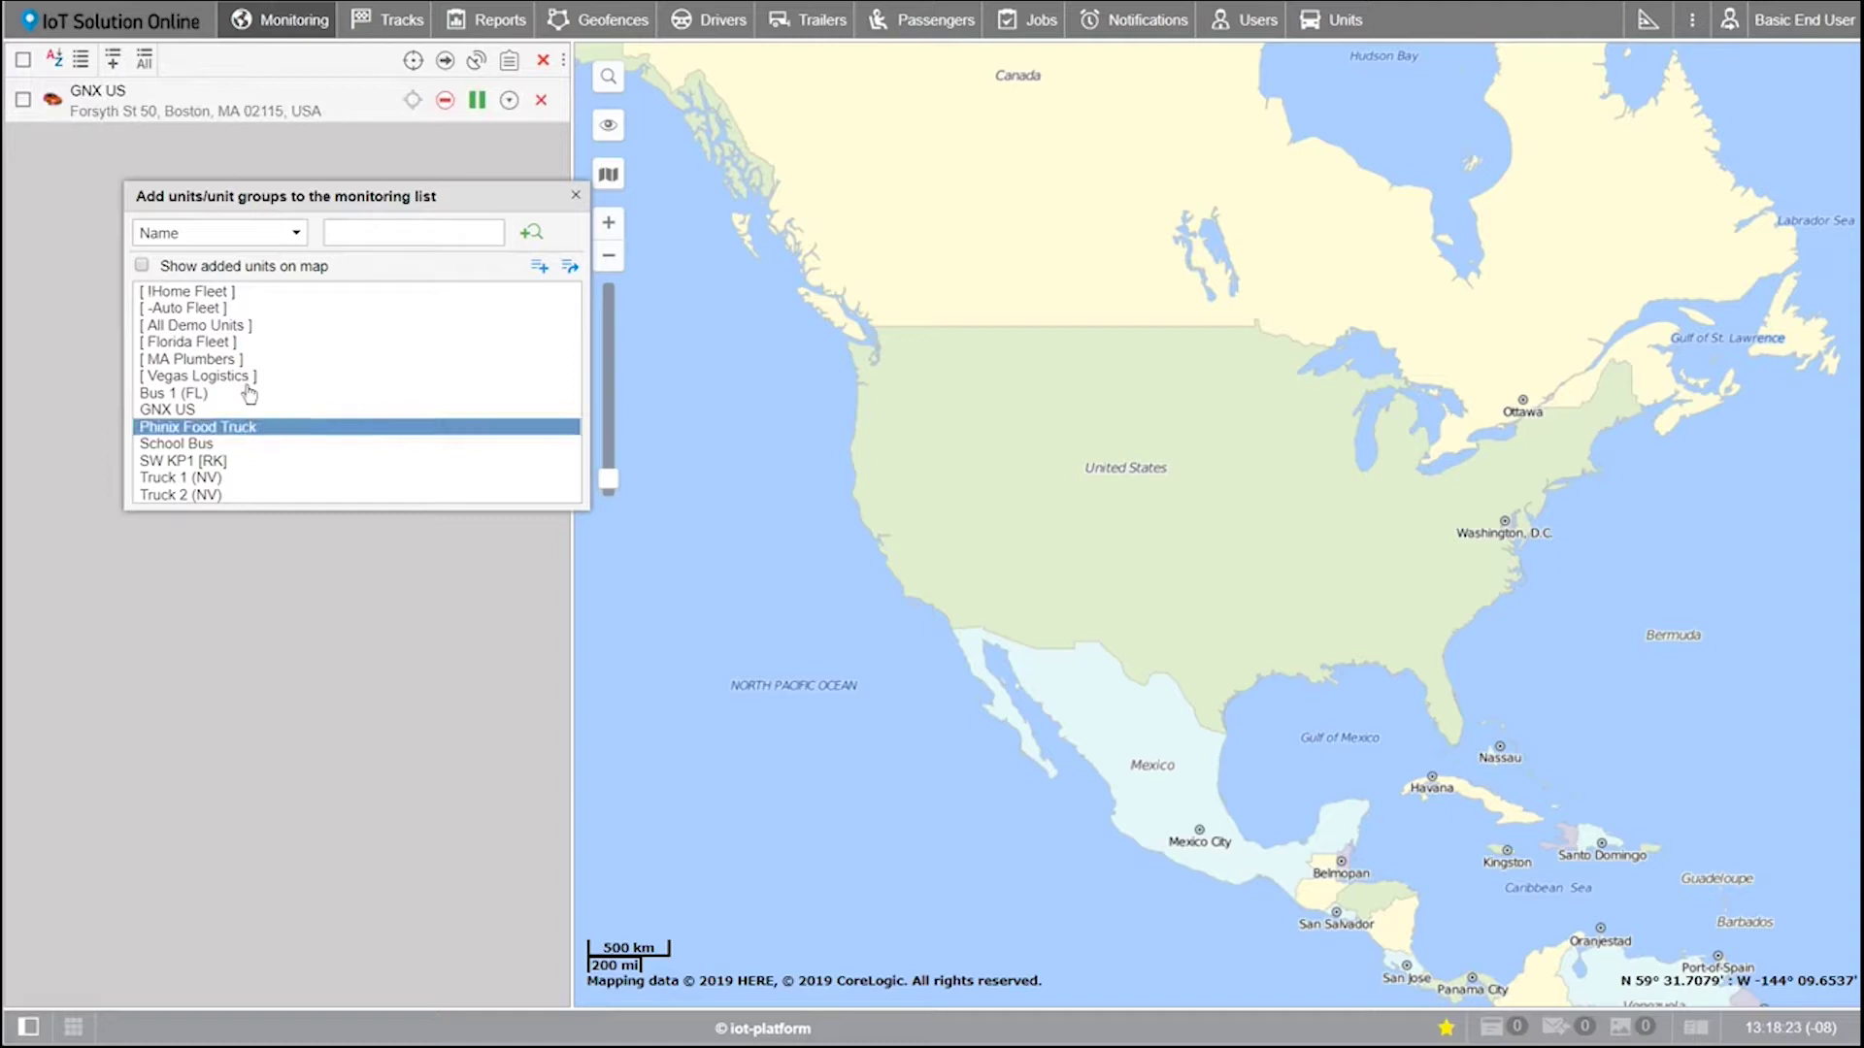
key("ctrl+minus")
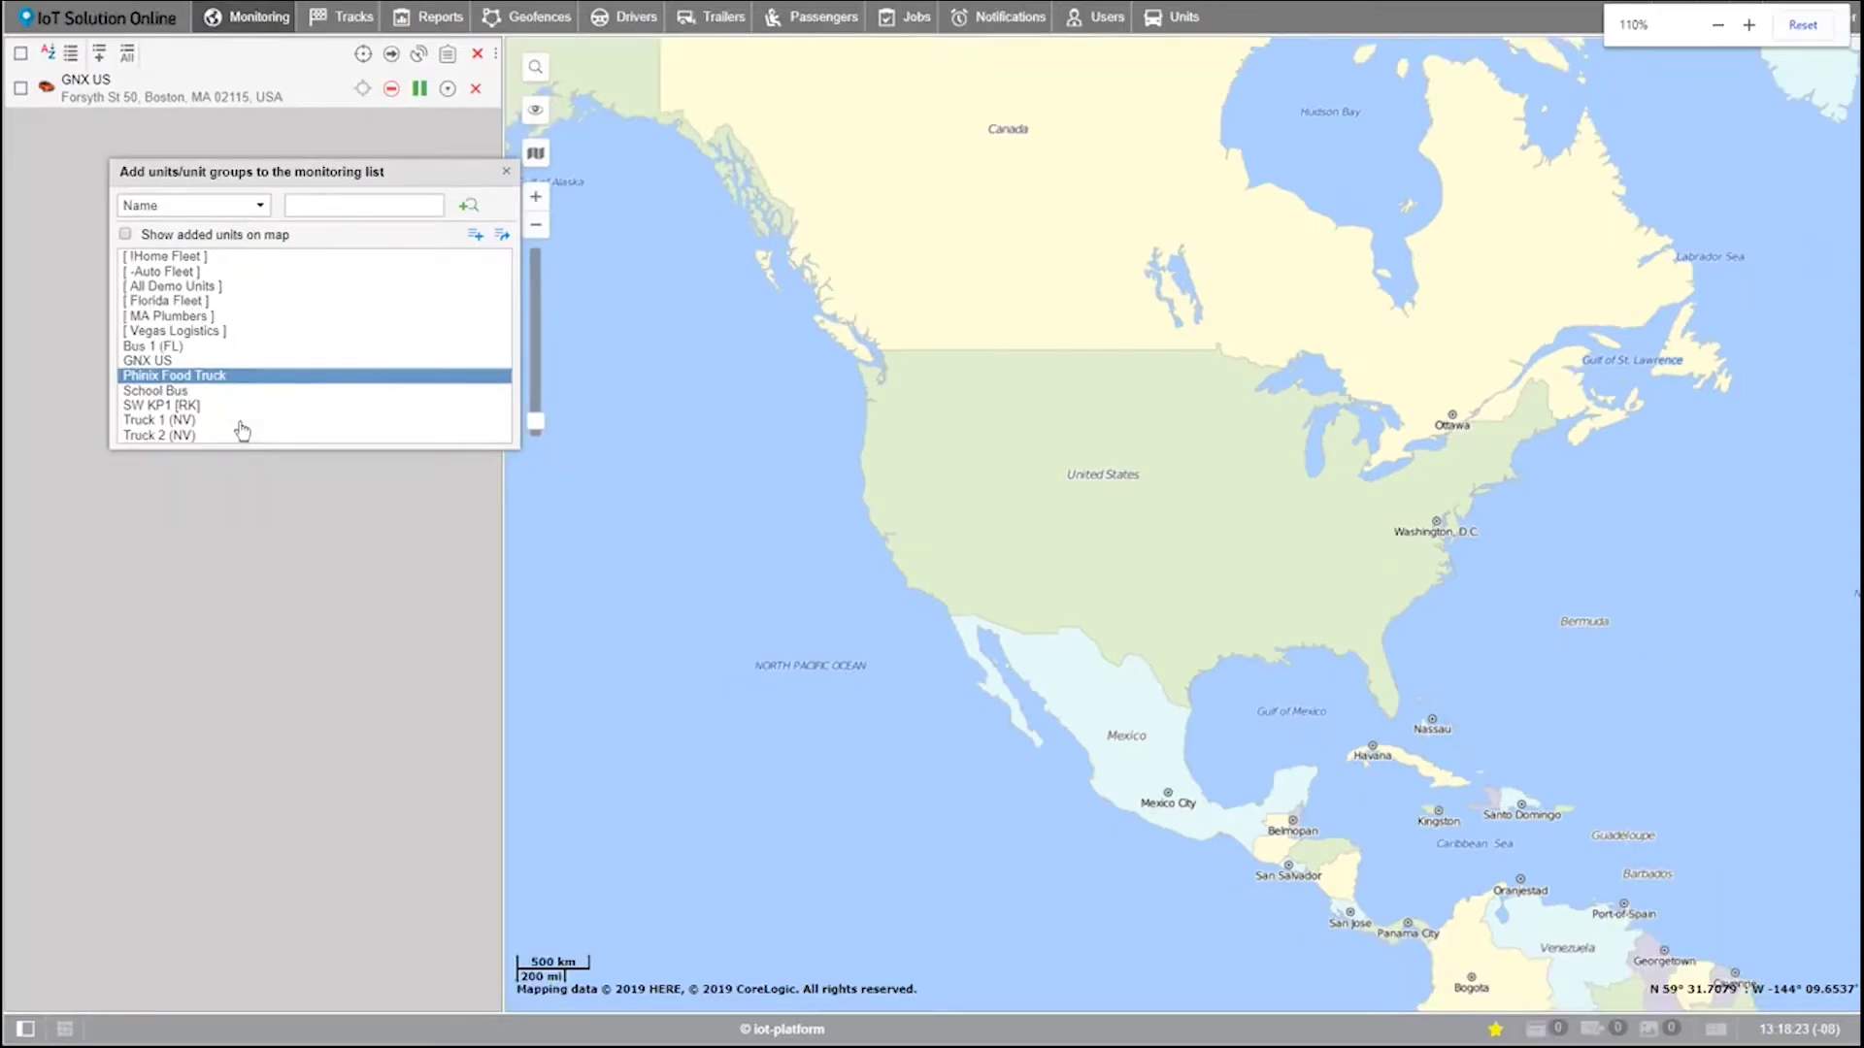
left_click(194, 257, "ctrl")
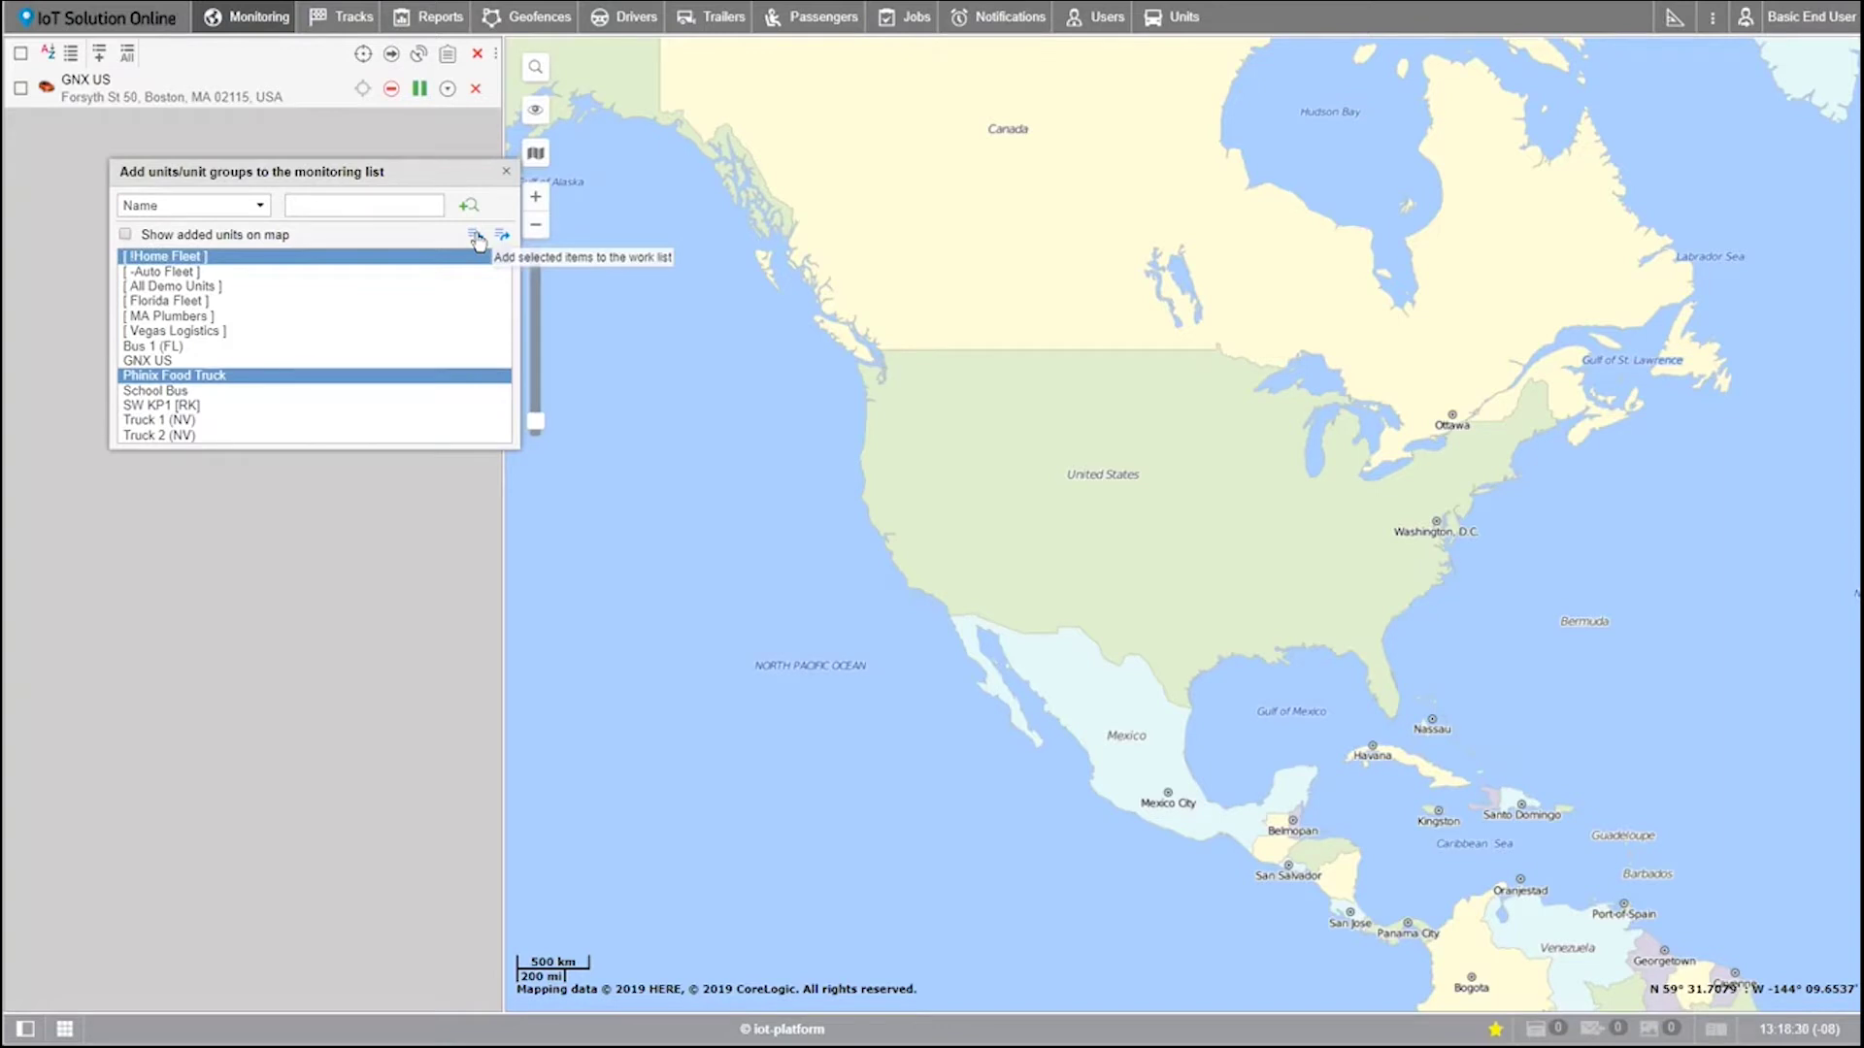
left_click(475, 237)
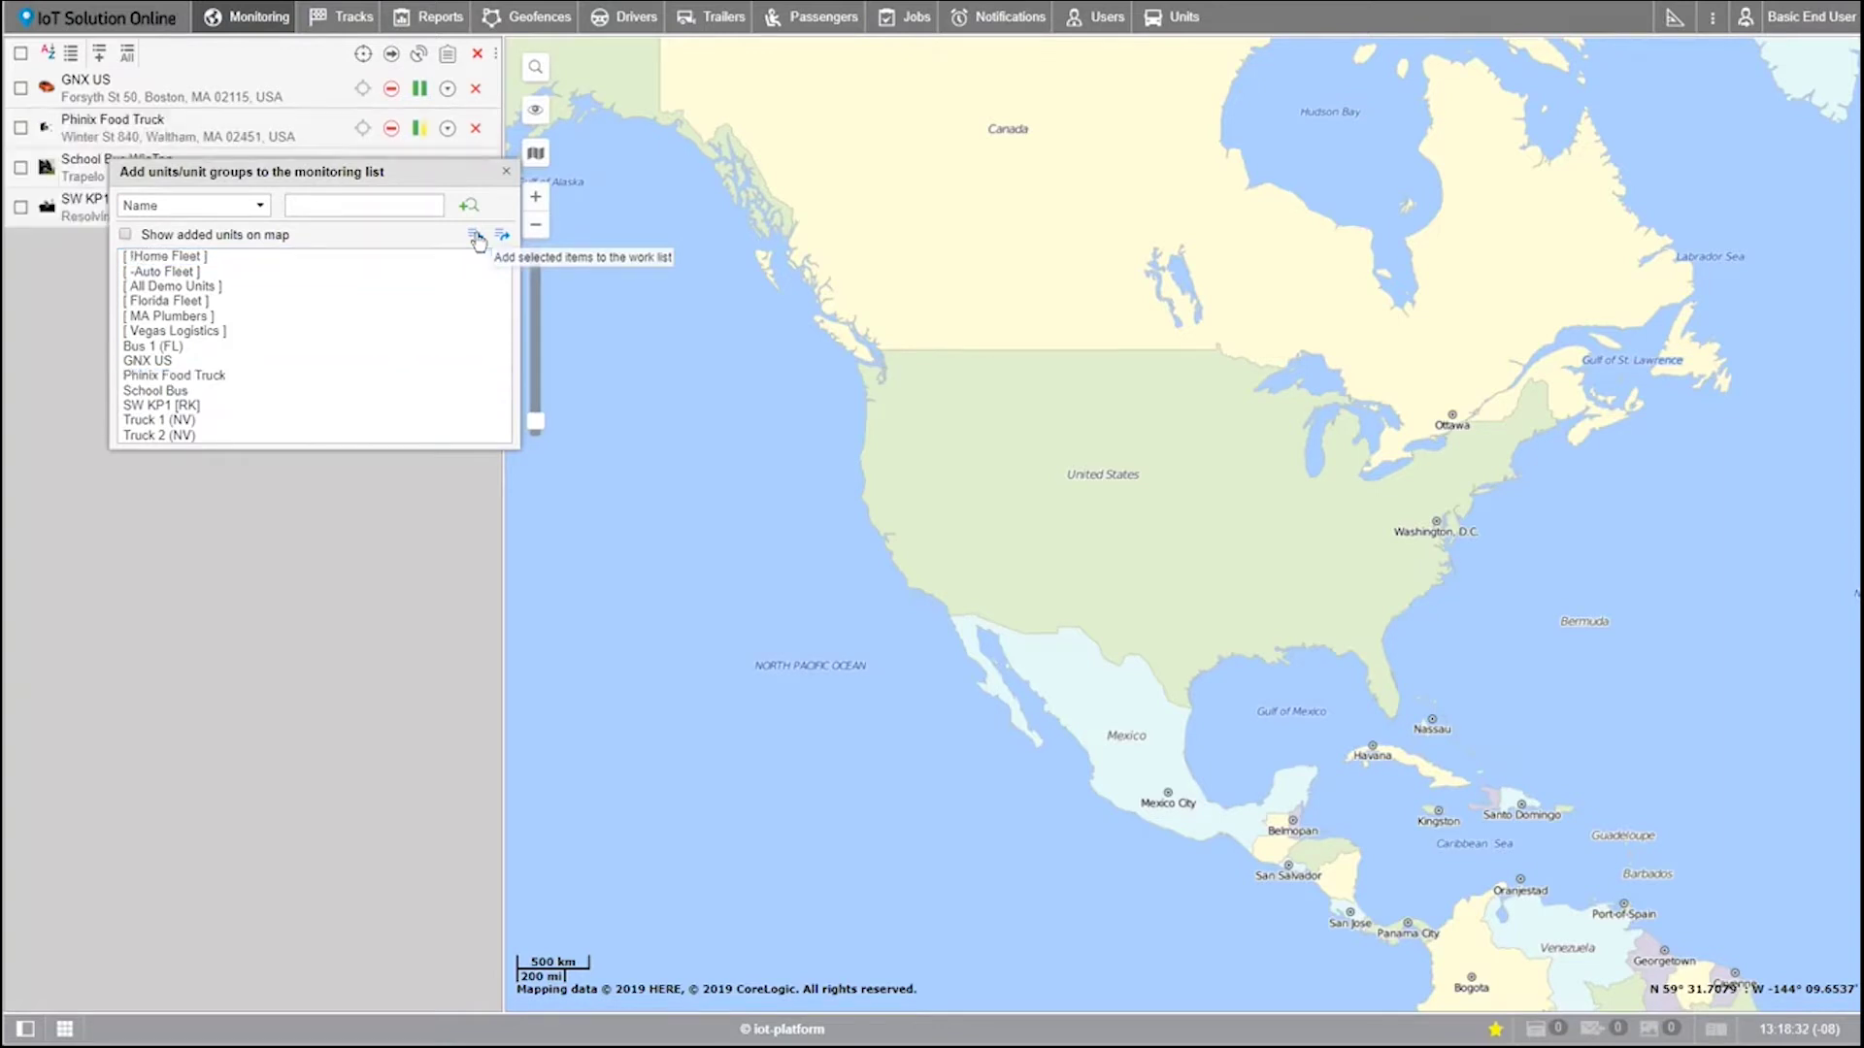
left_click(502, 236)
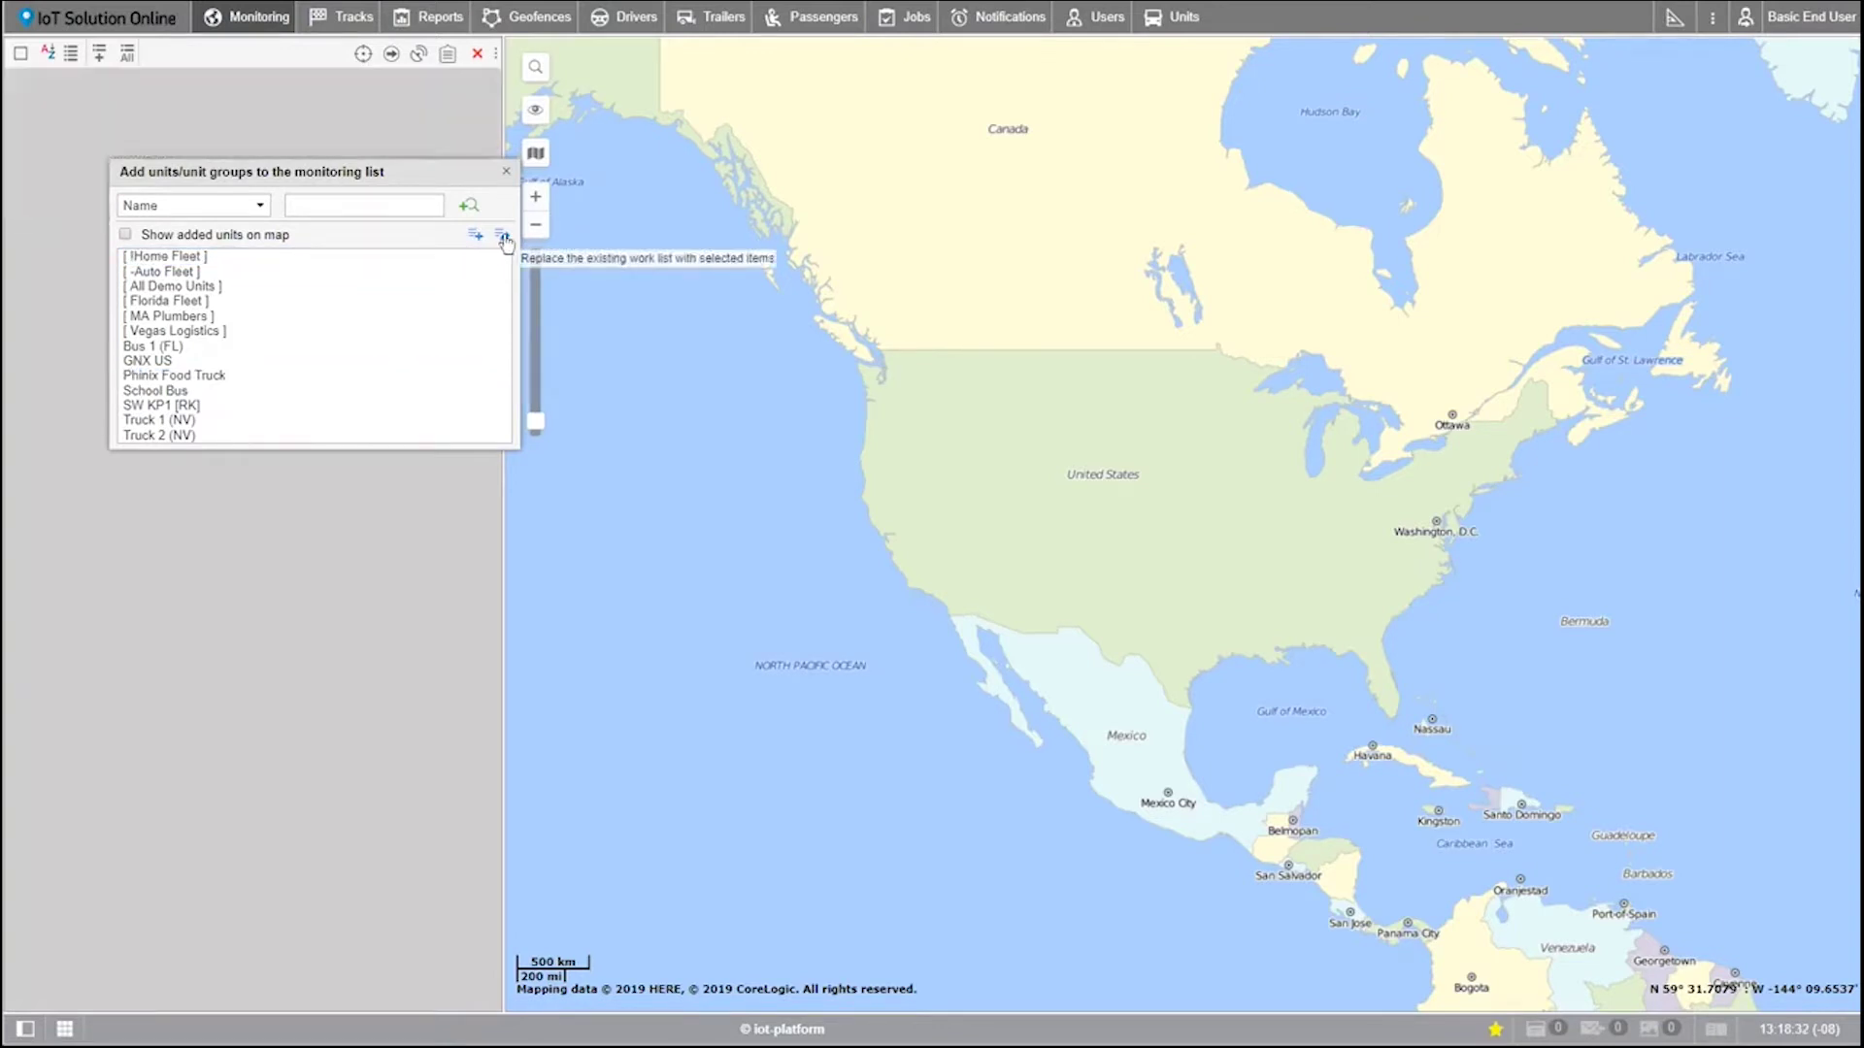
left_click(507, 173)
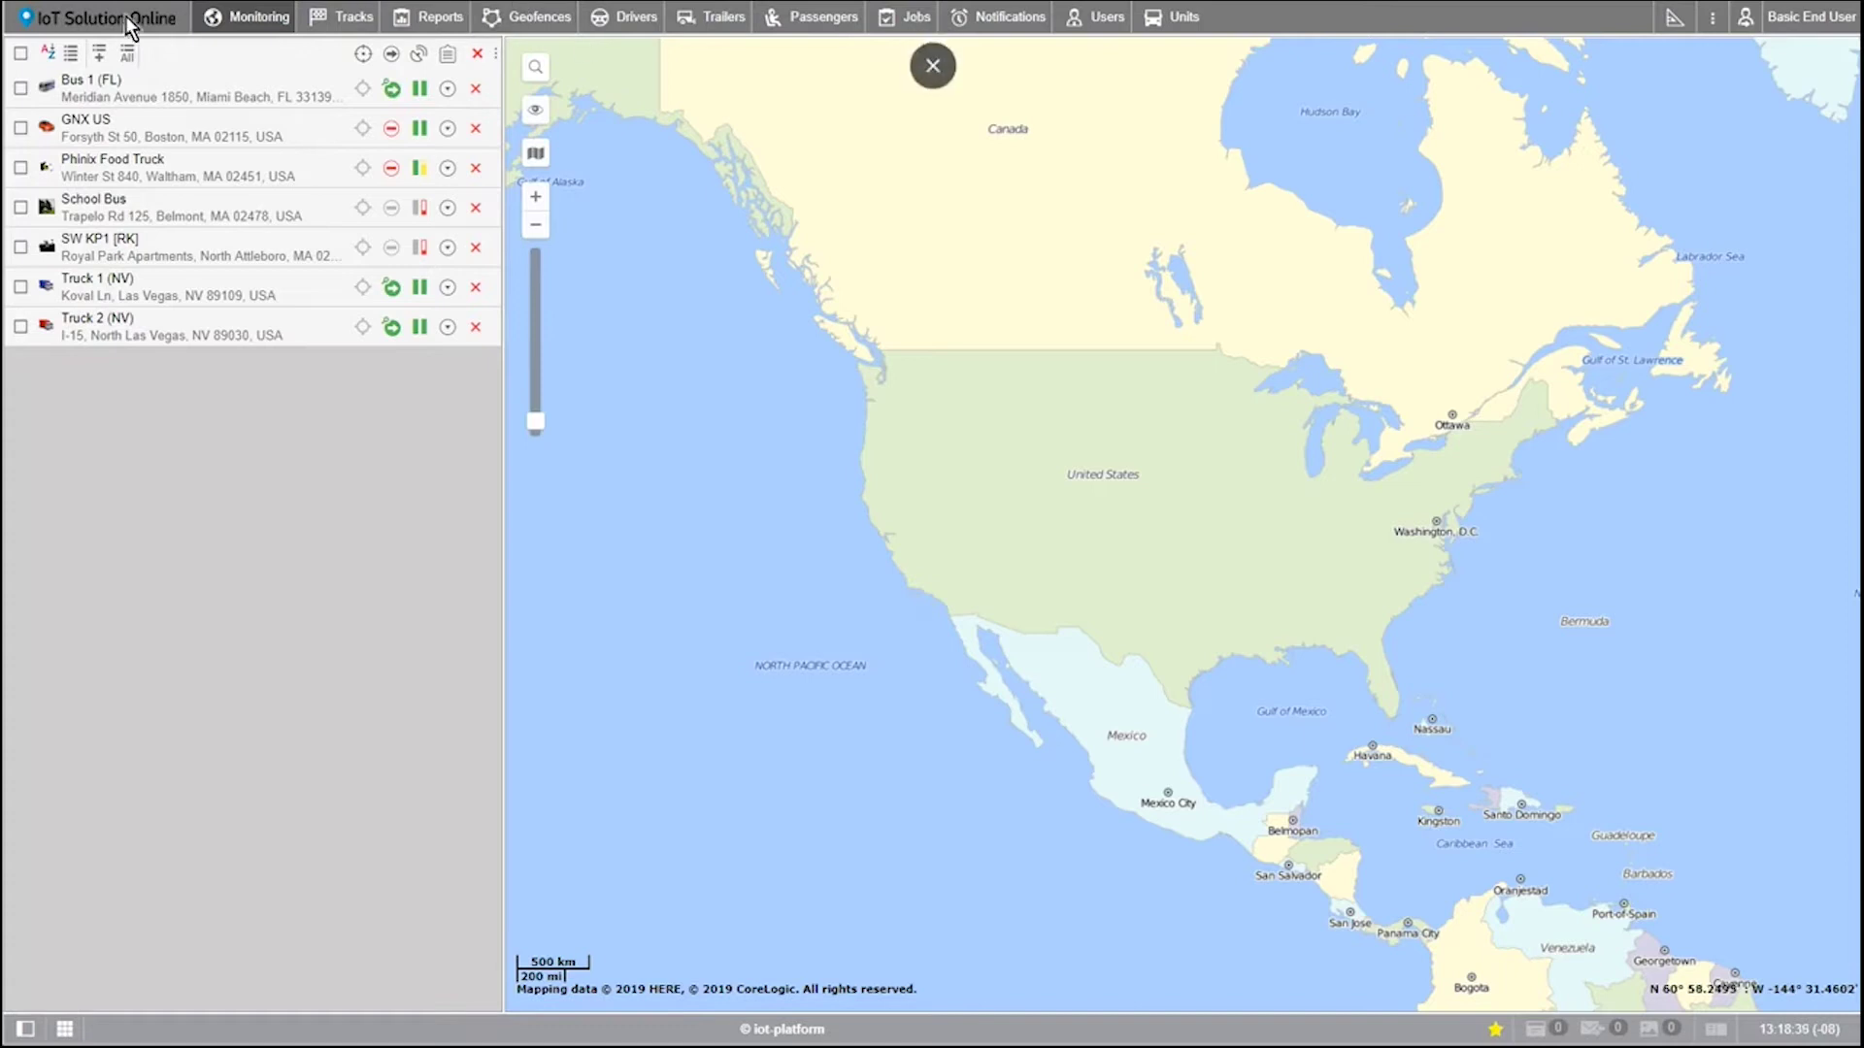
left_click(55, 56)
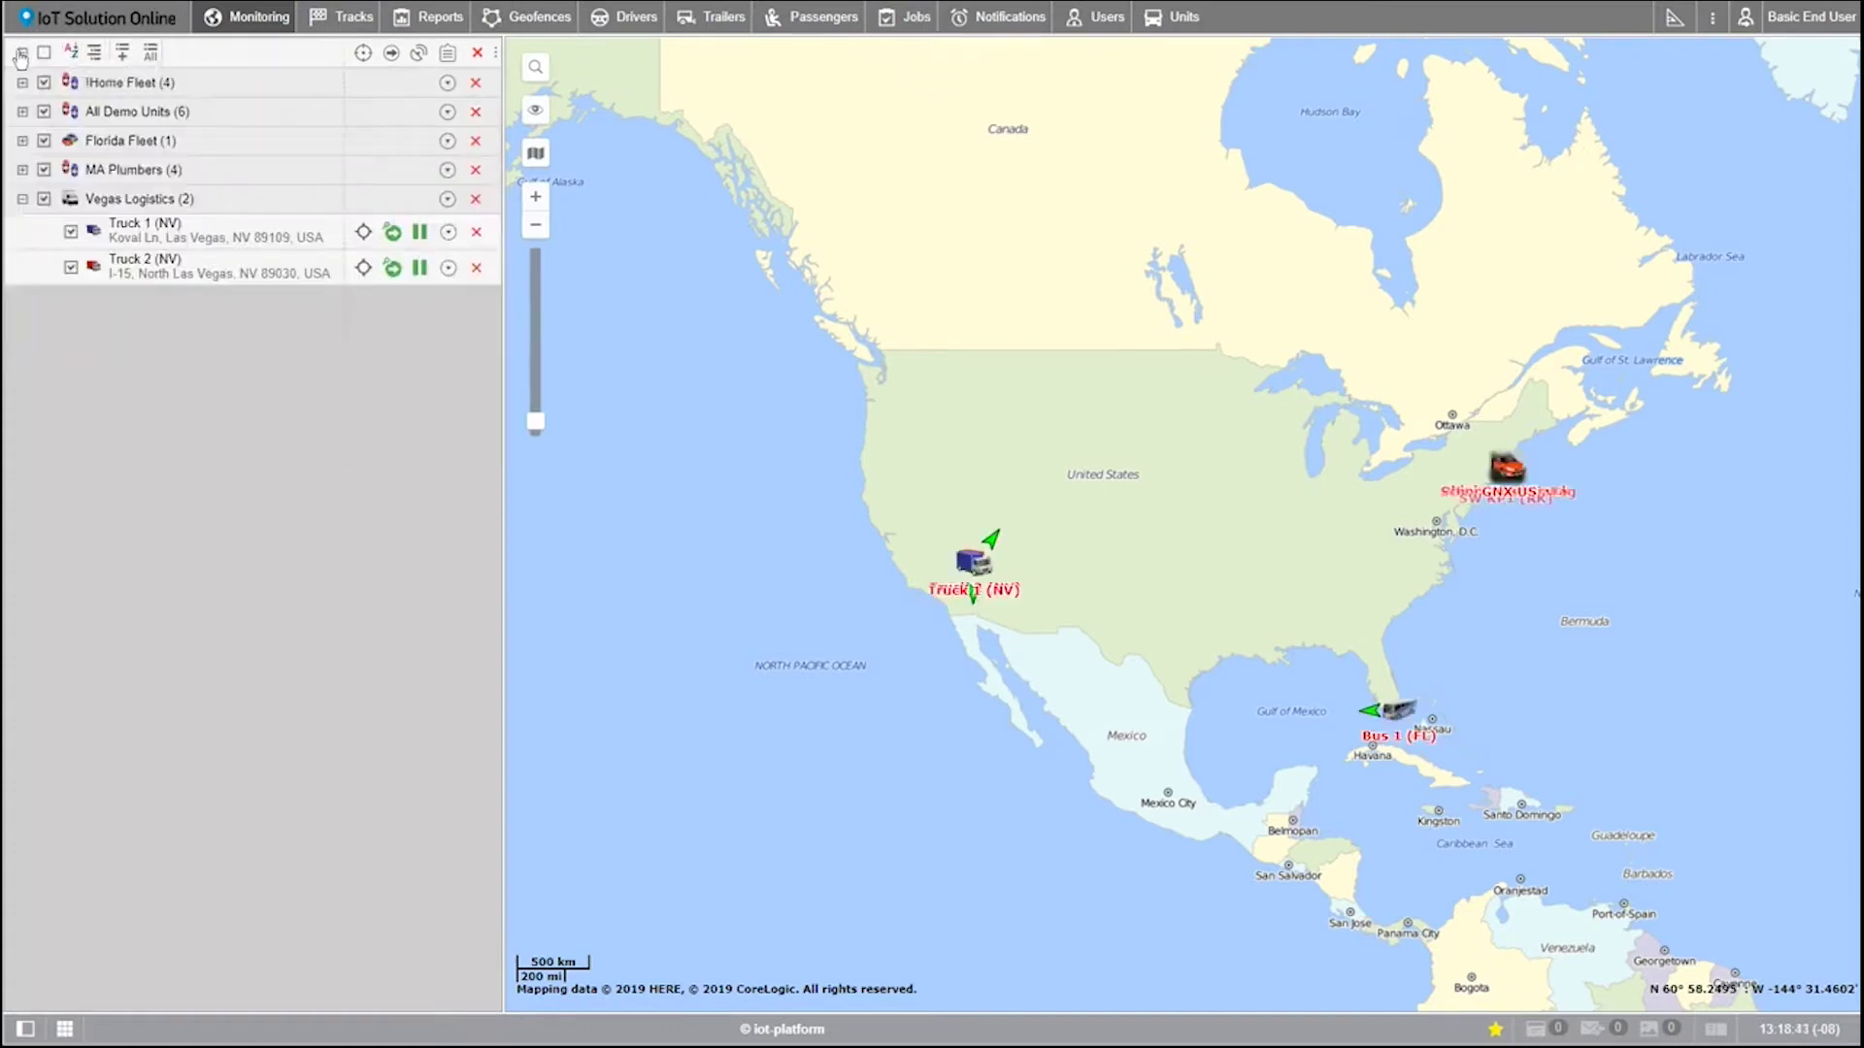
left_click(23, 113)
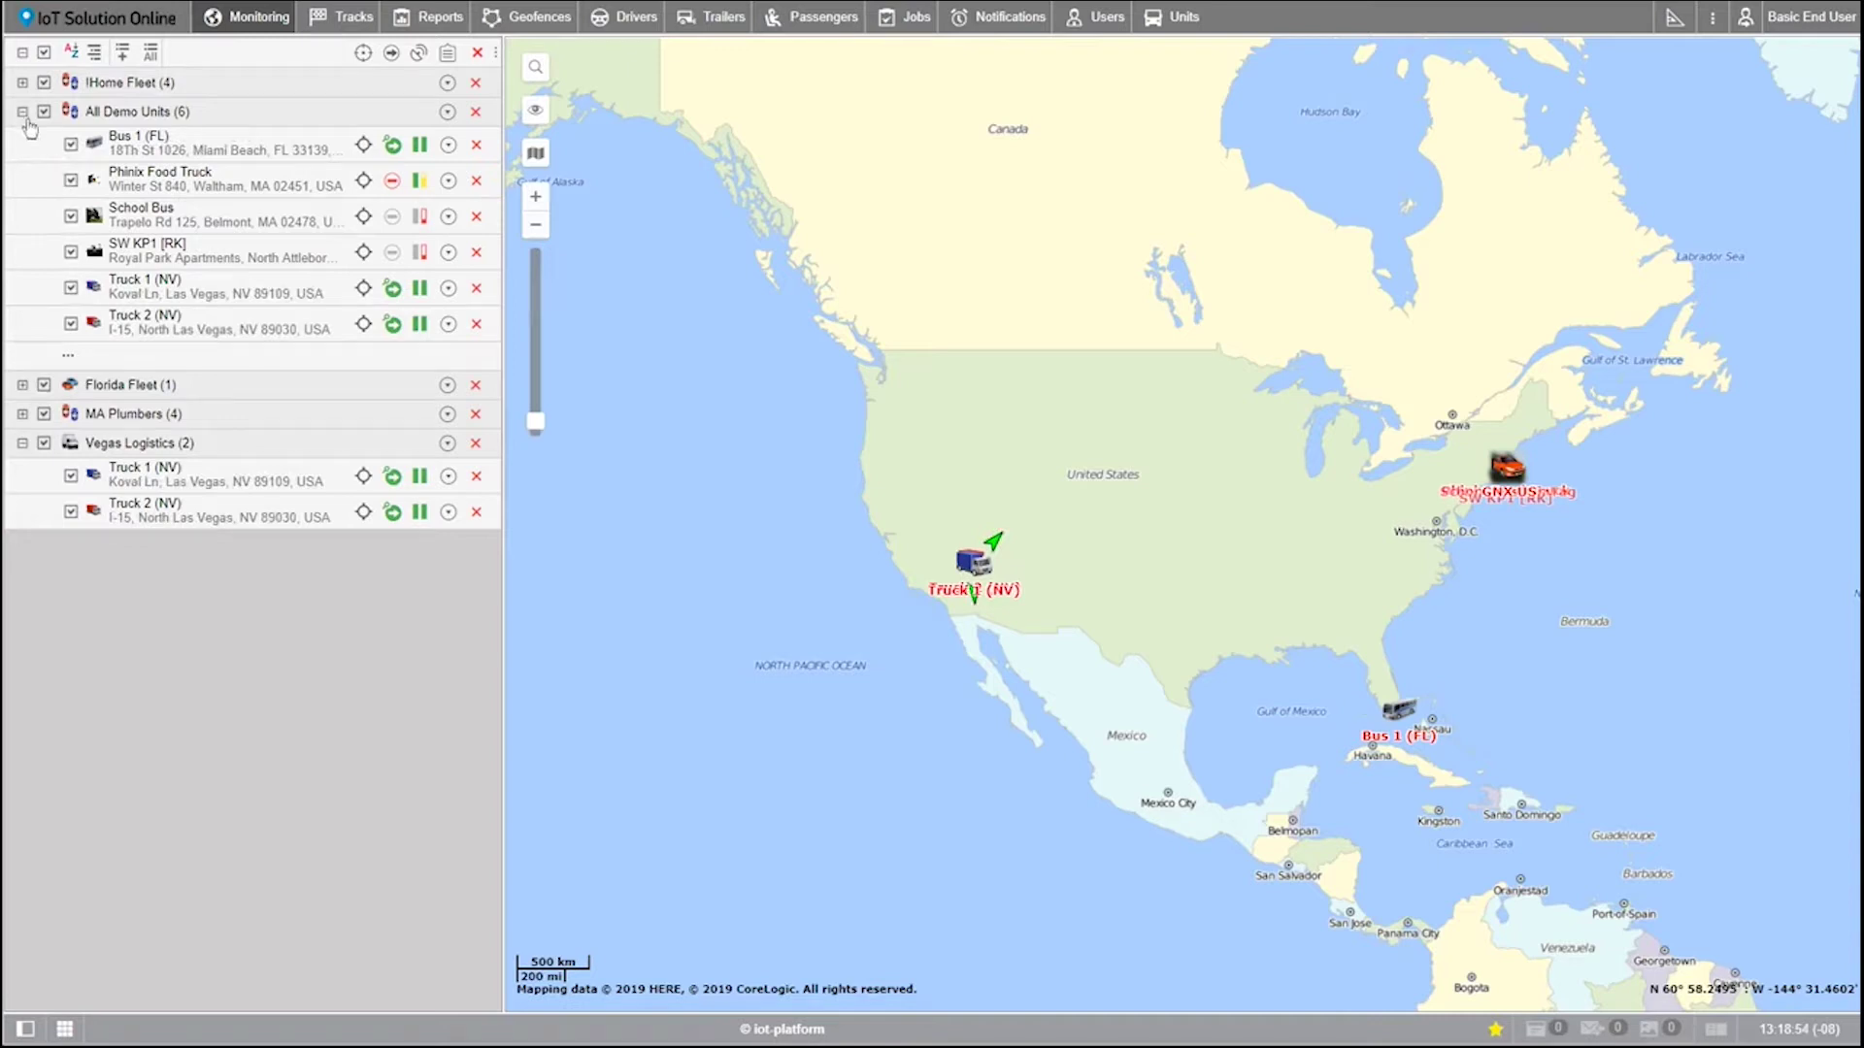
left_click(96, 53)
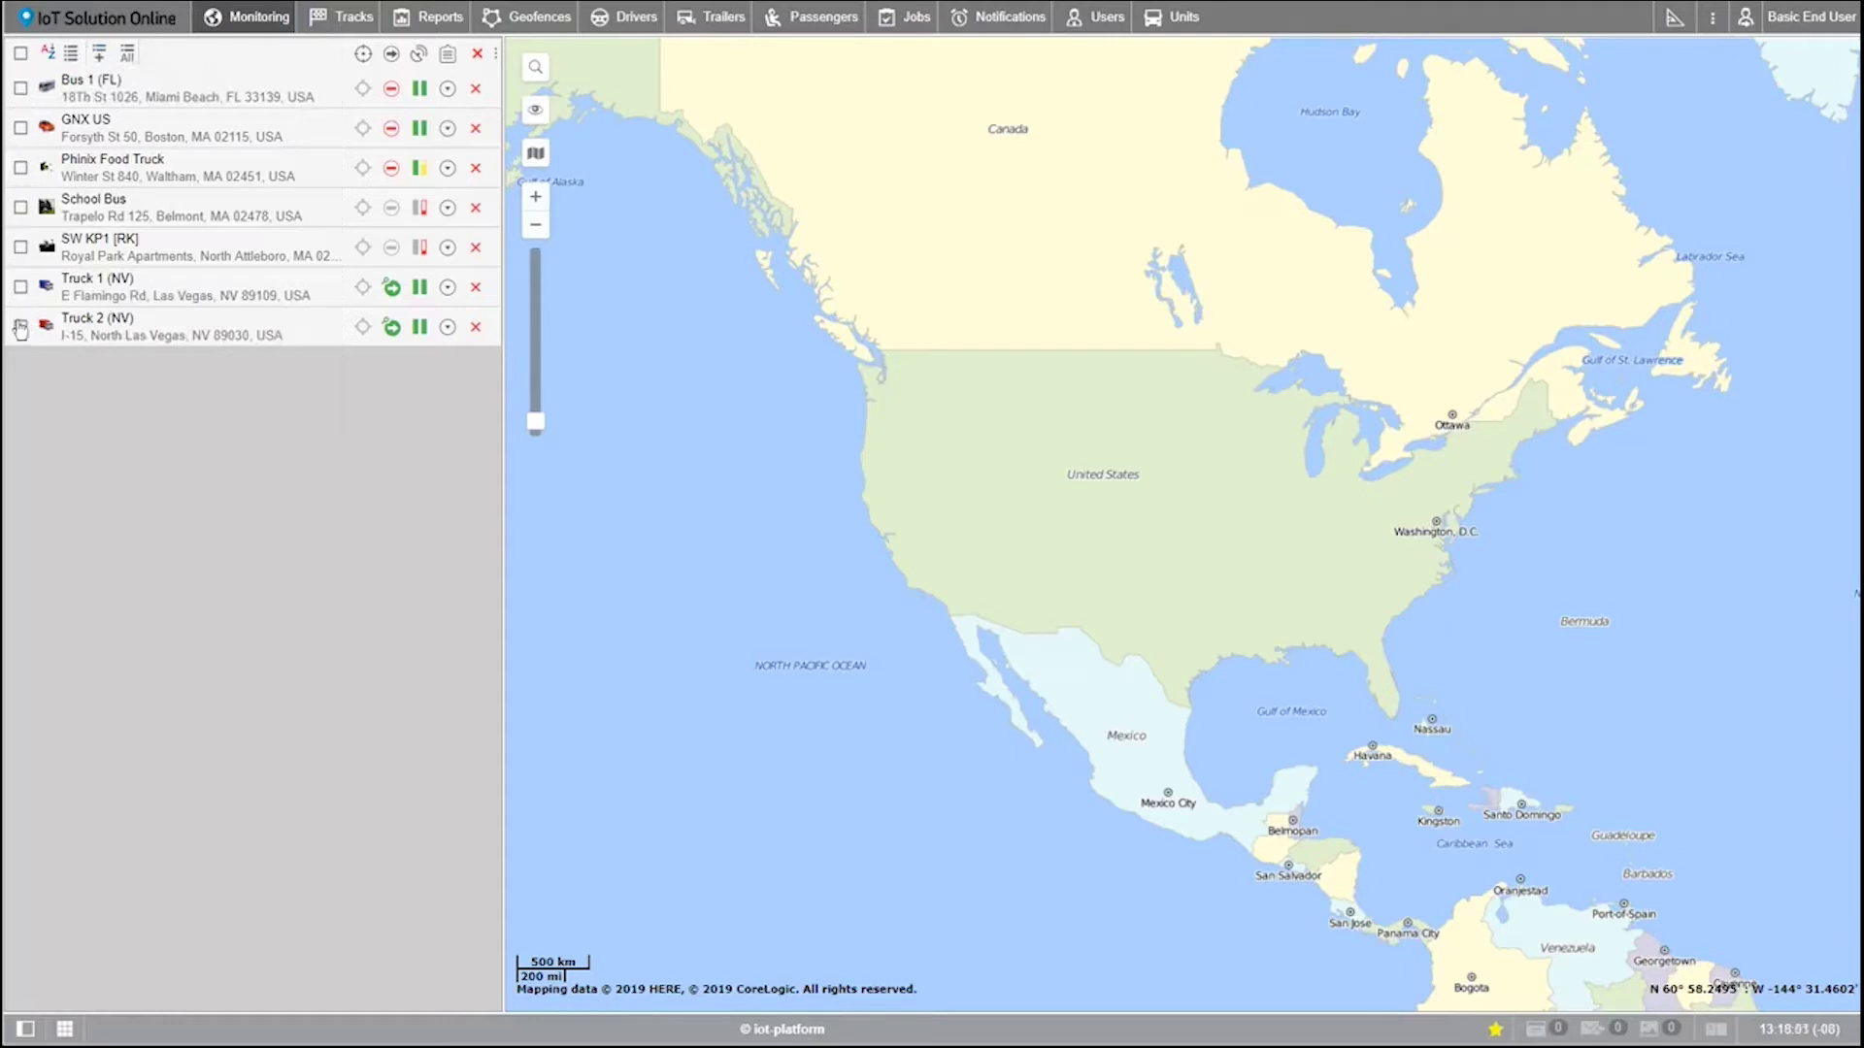
left_click(20, 90)
left_click(20, 91)
left_click(21, 128)
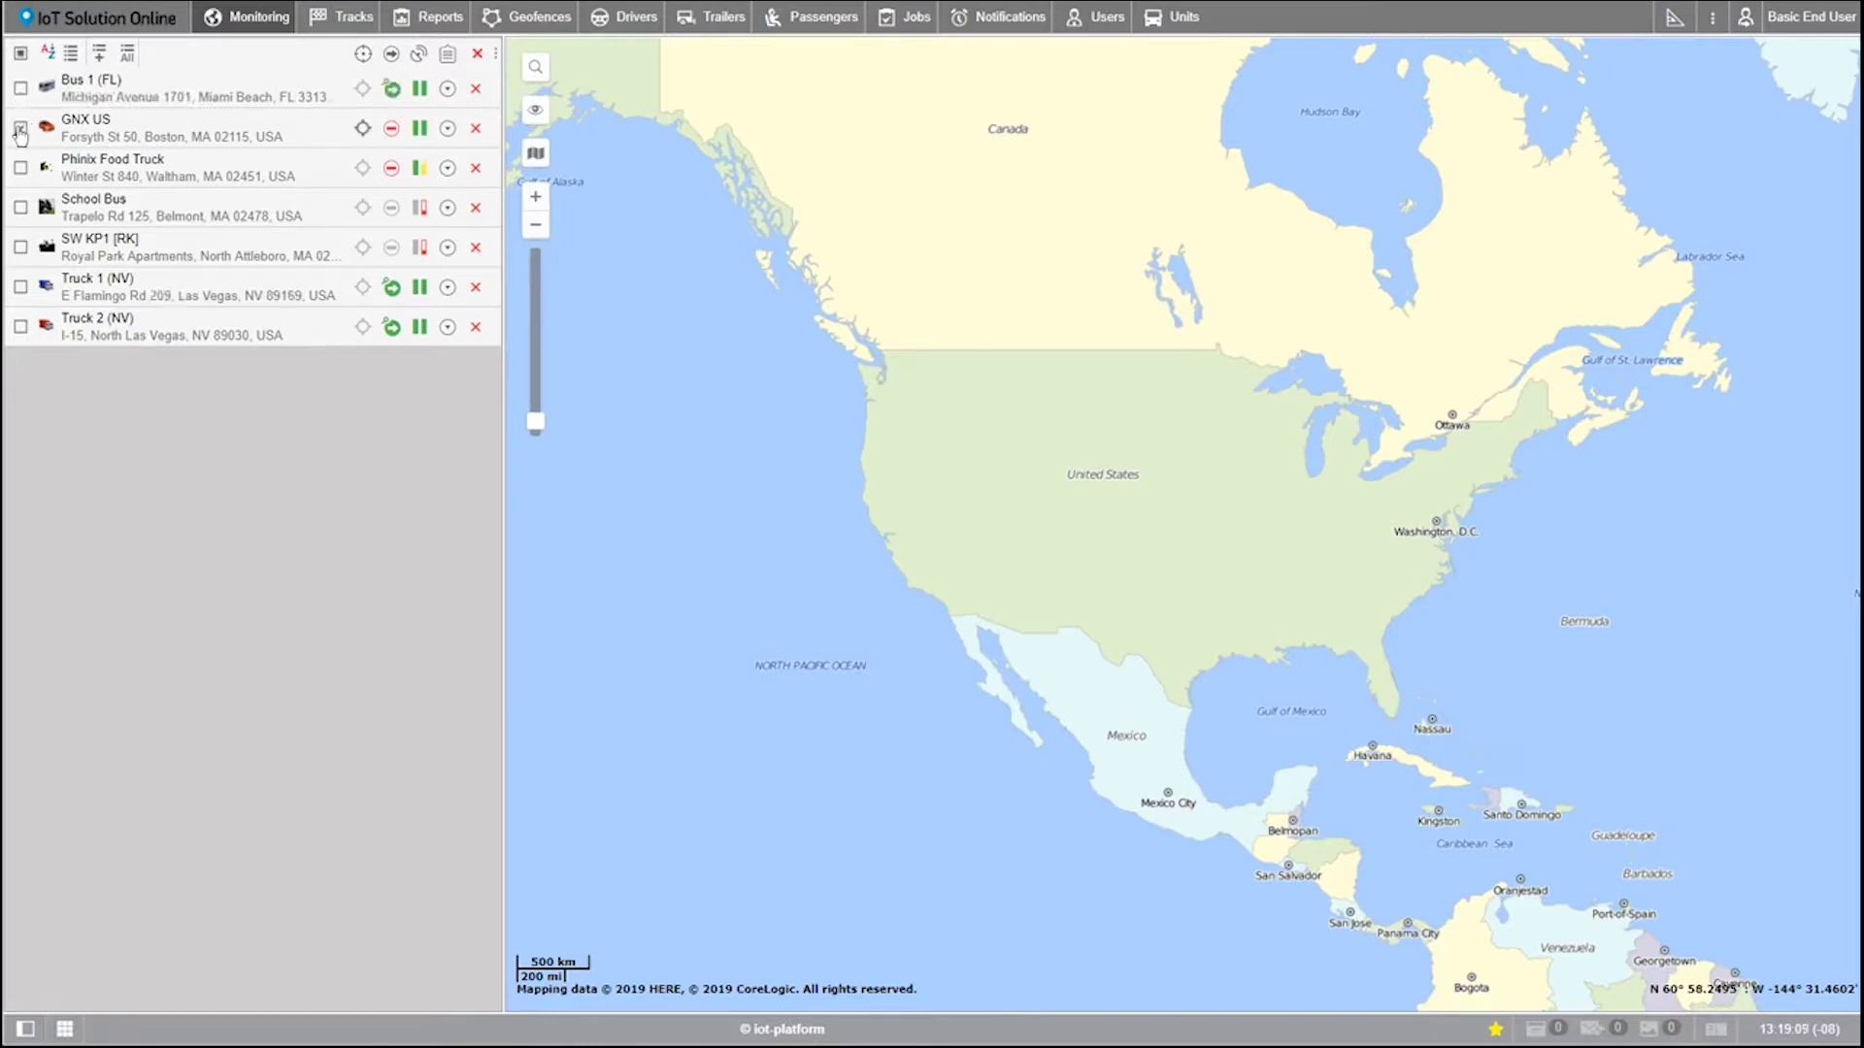
left_click(20, 129)
left_click(21, 55)
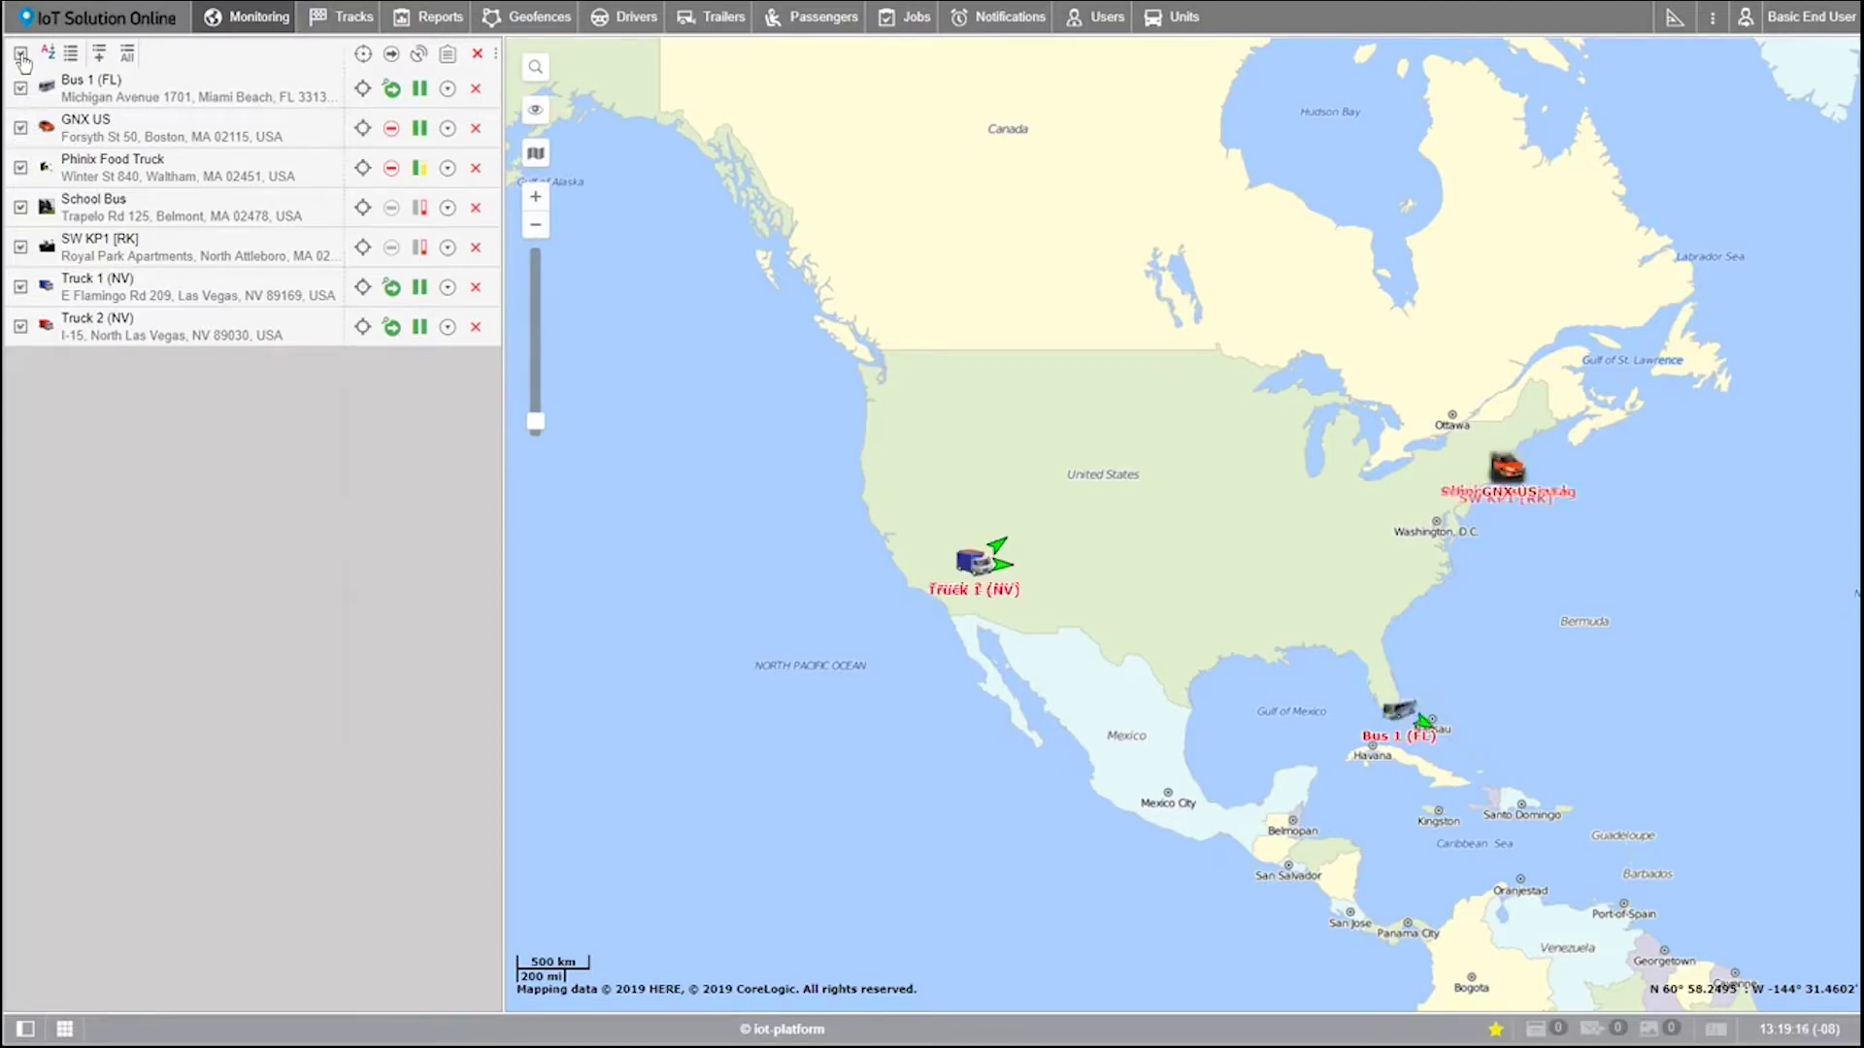
left_click(20, 55)
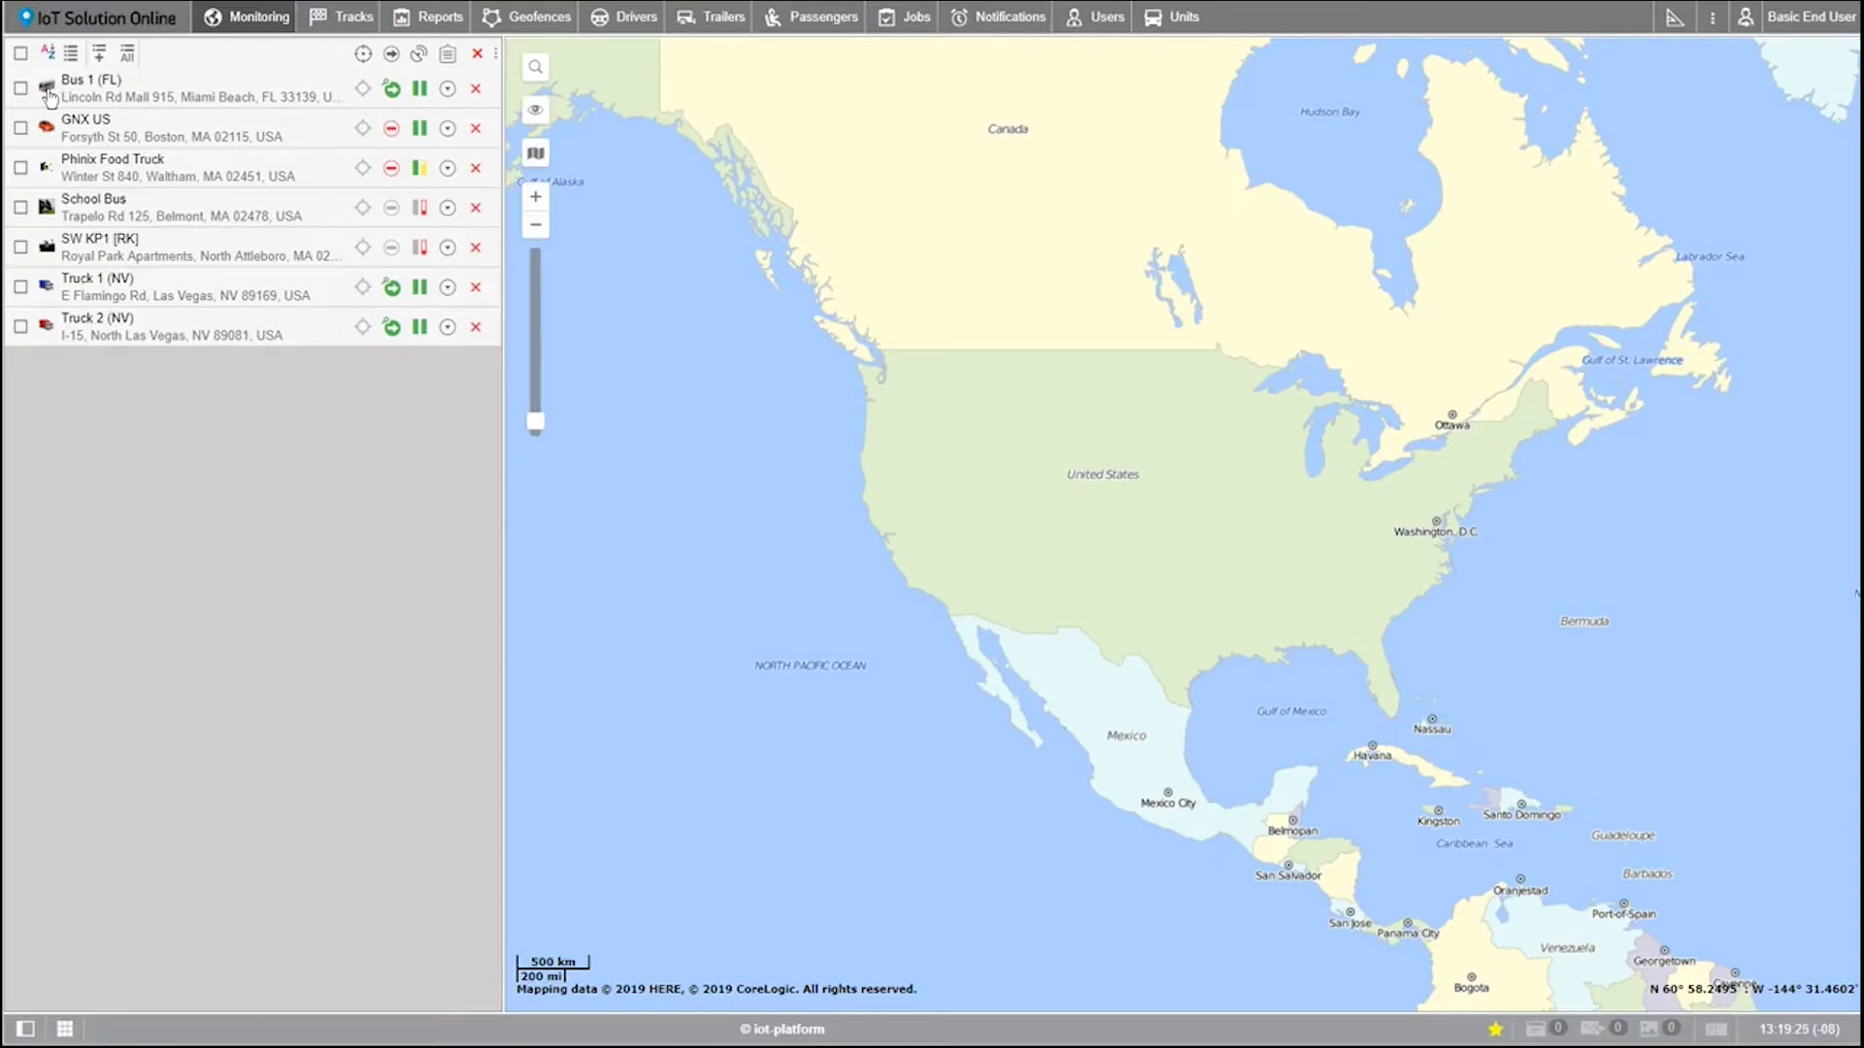
Step: Inspect Bus 1 (FL)'s icon settings in its properties and close without changes
mouse_move(474, 92)
left_click(462, 300)
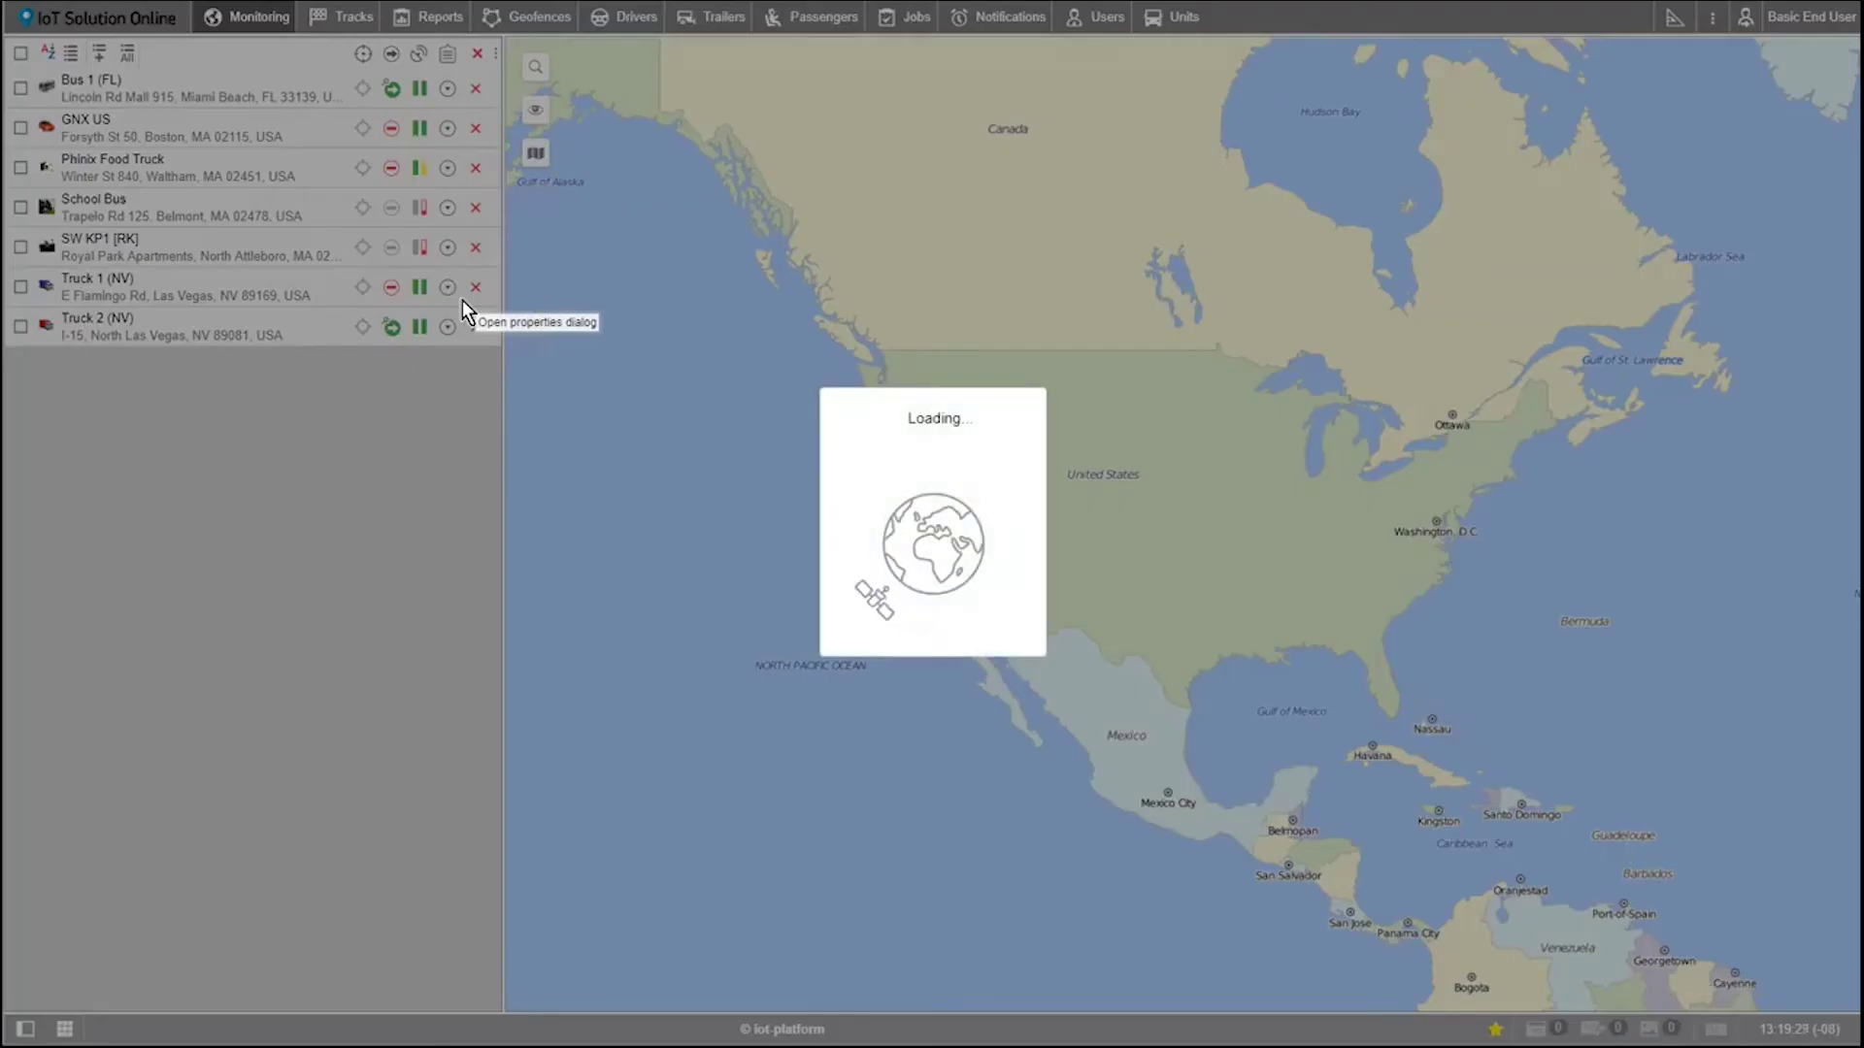
left_click(689, 259)
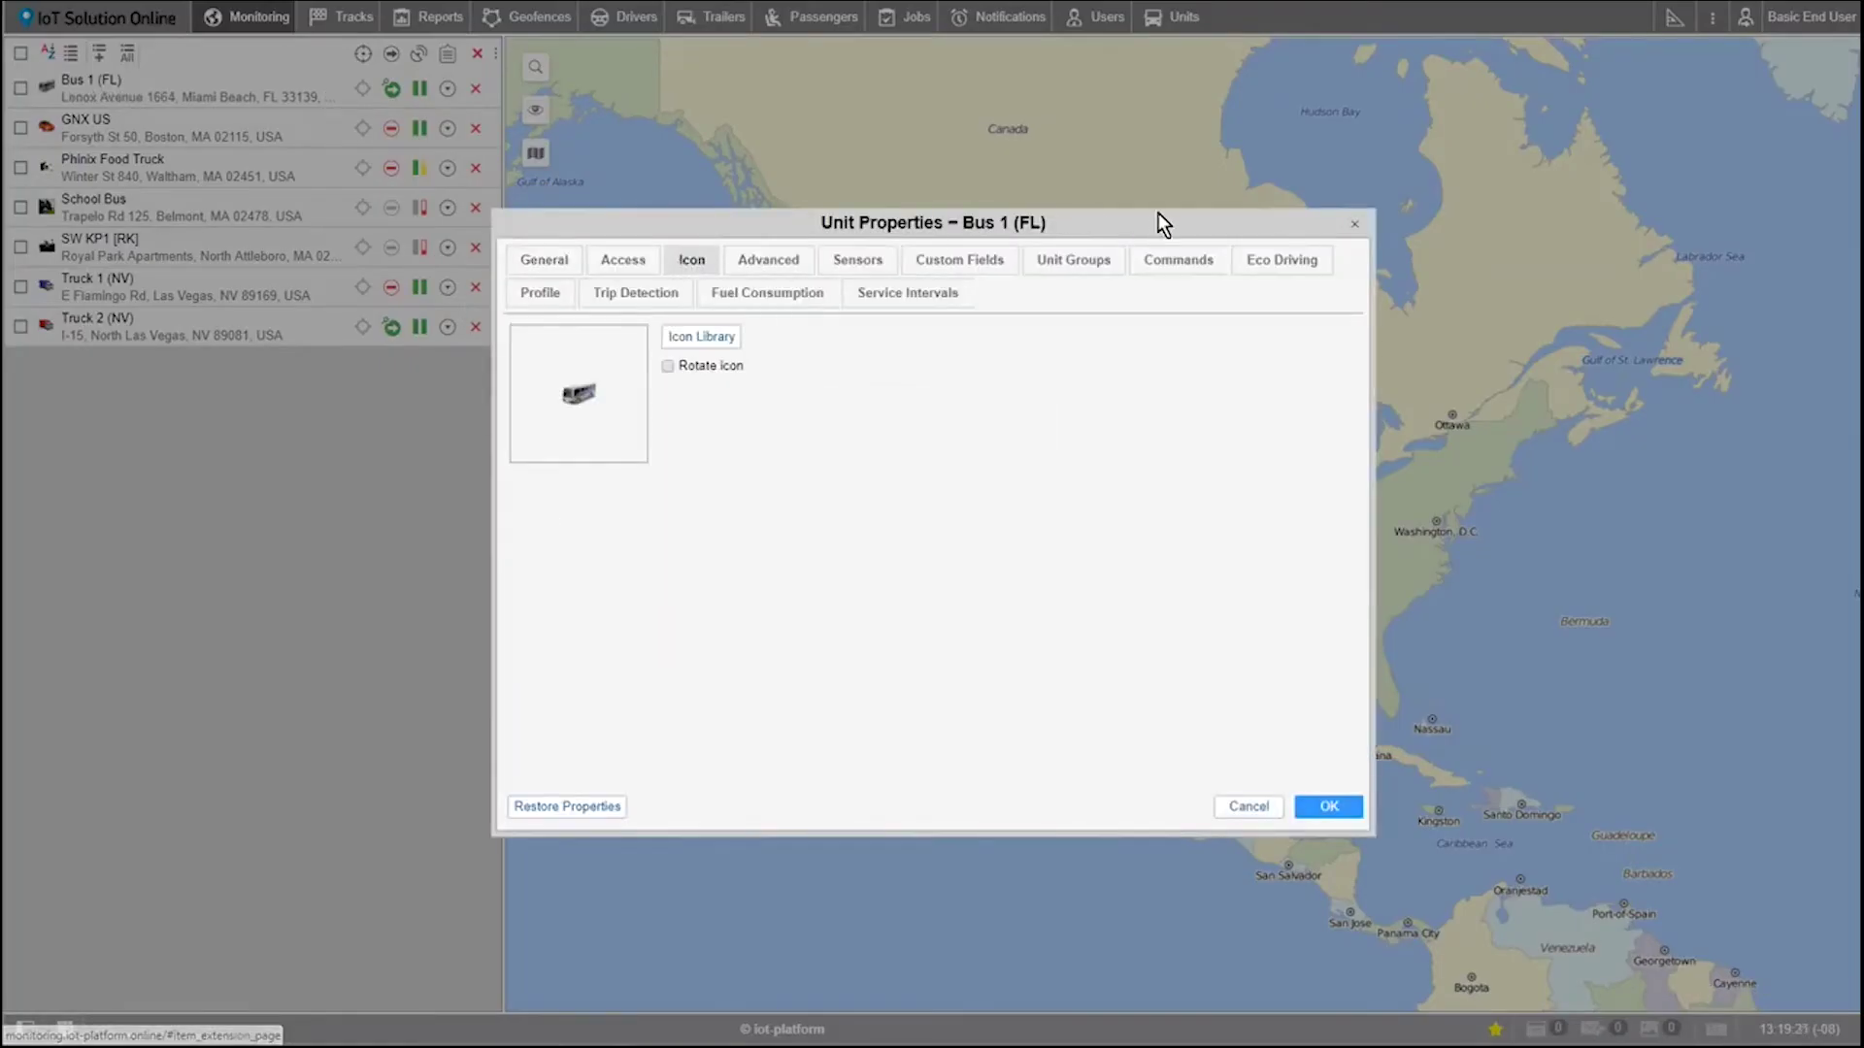
left_click(1357, 225)
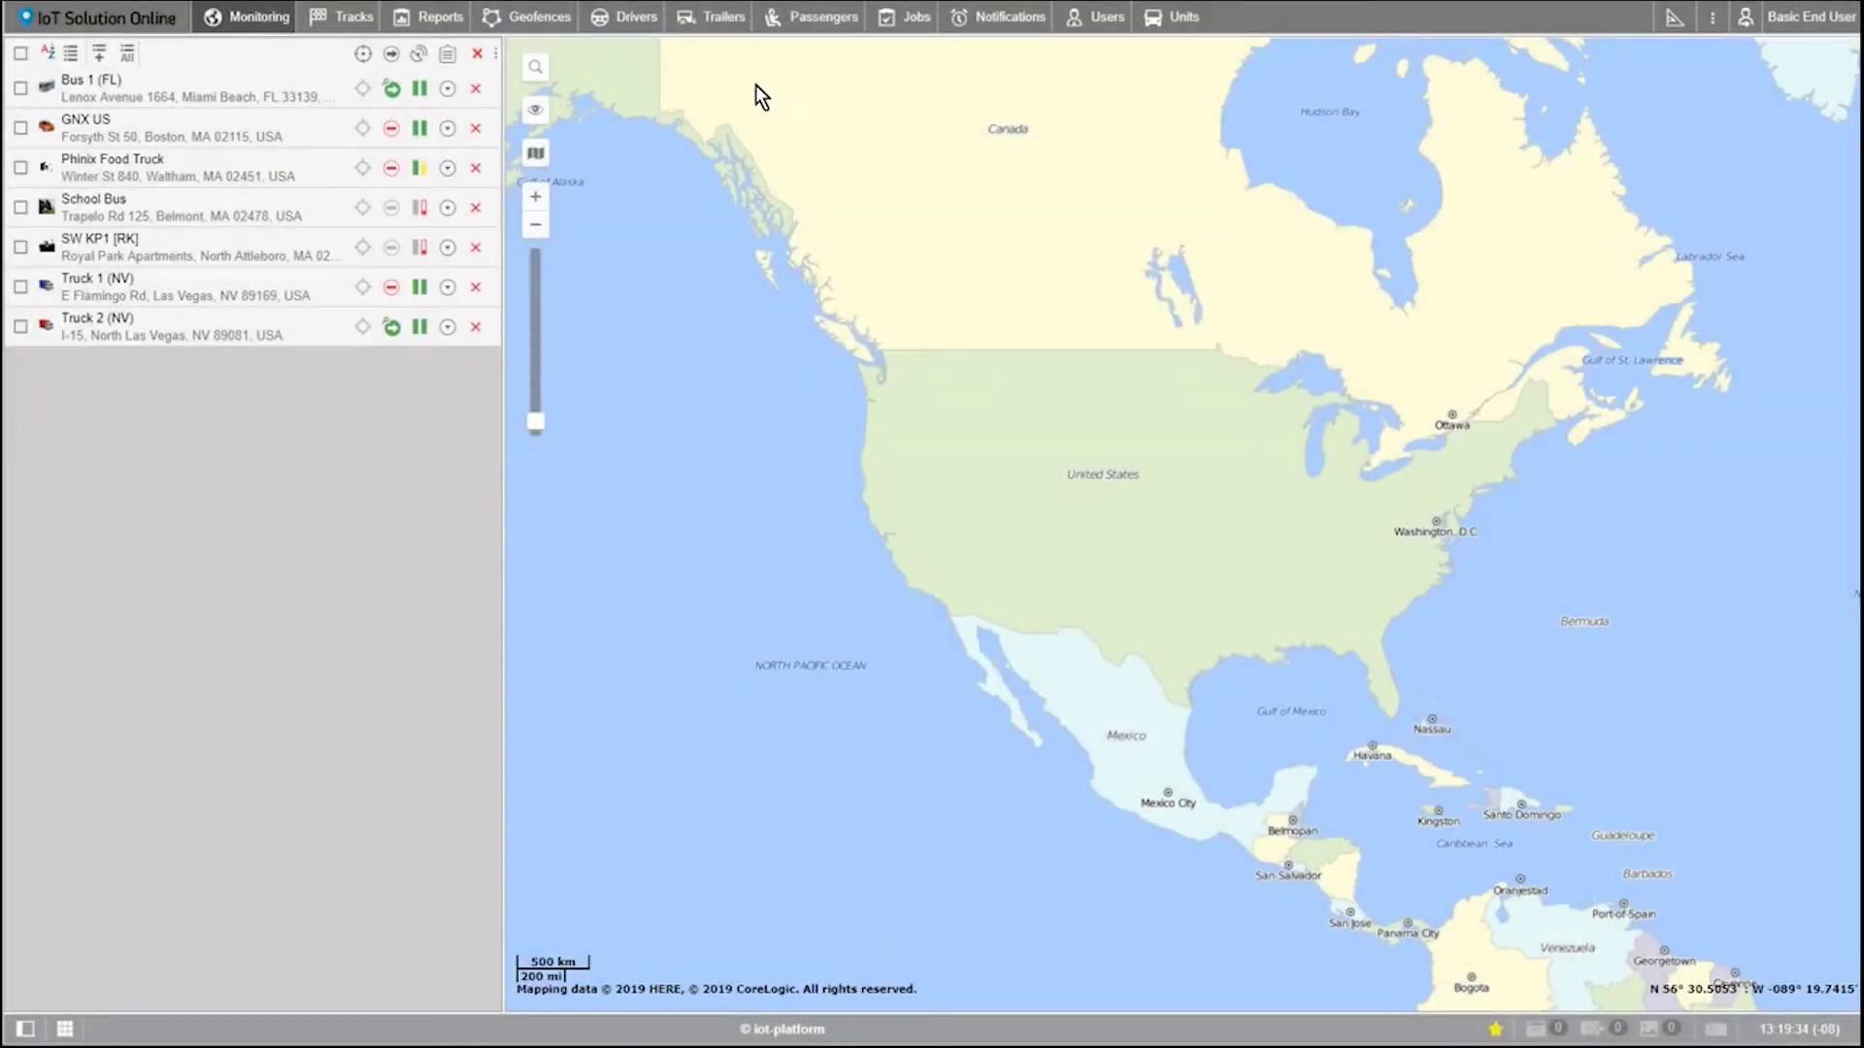
Step: Expand and collapse Bus 1 (FL)'s details, then show it centred on the map
left_click(43, 97)
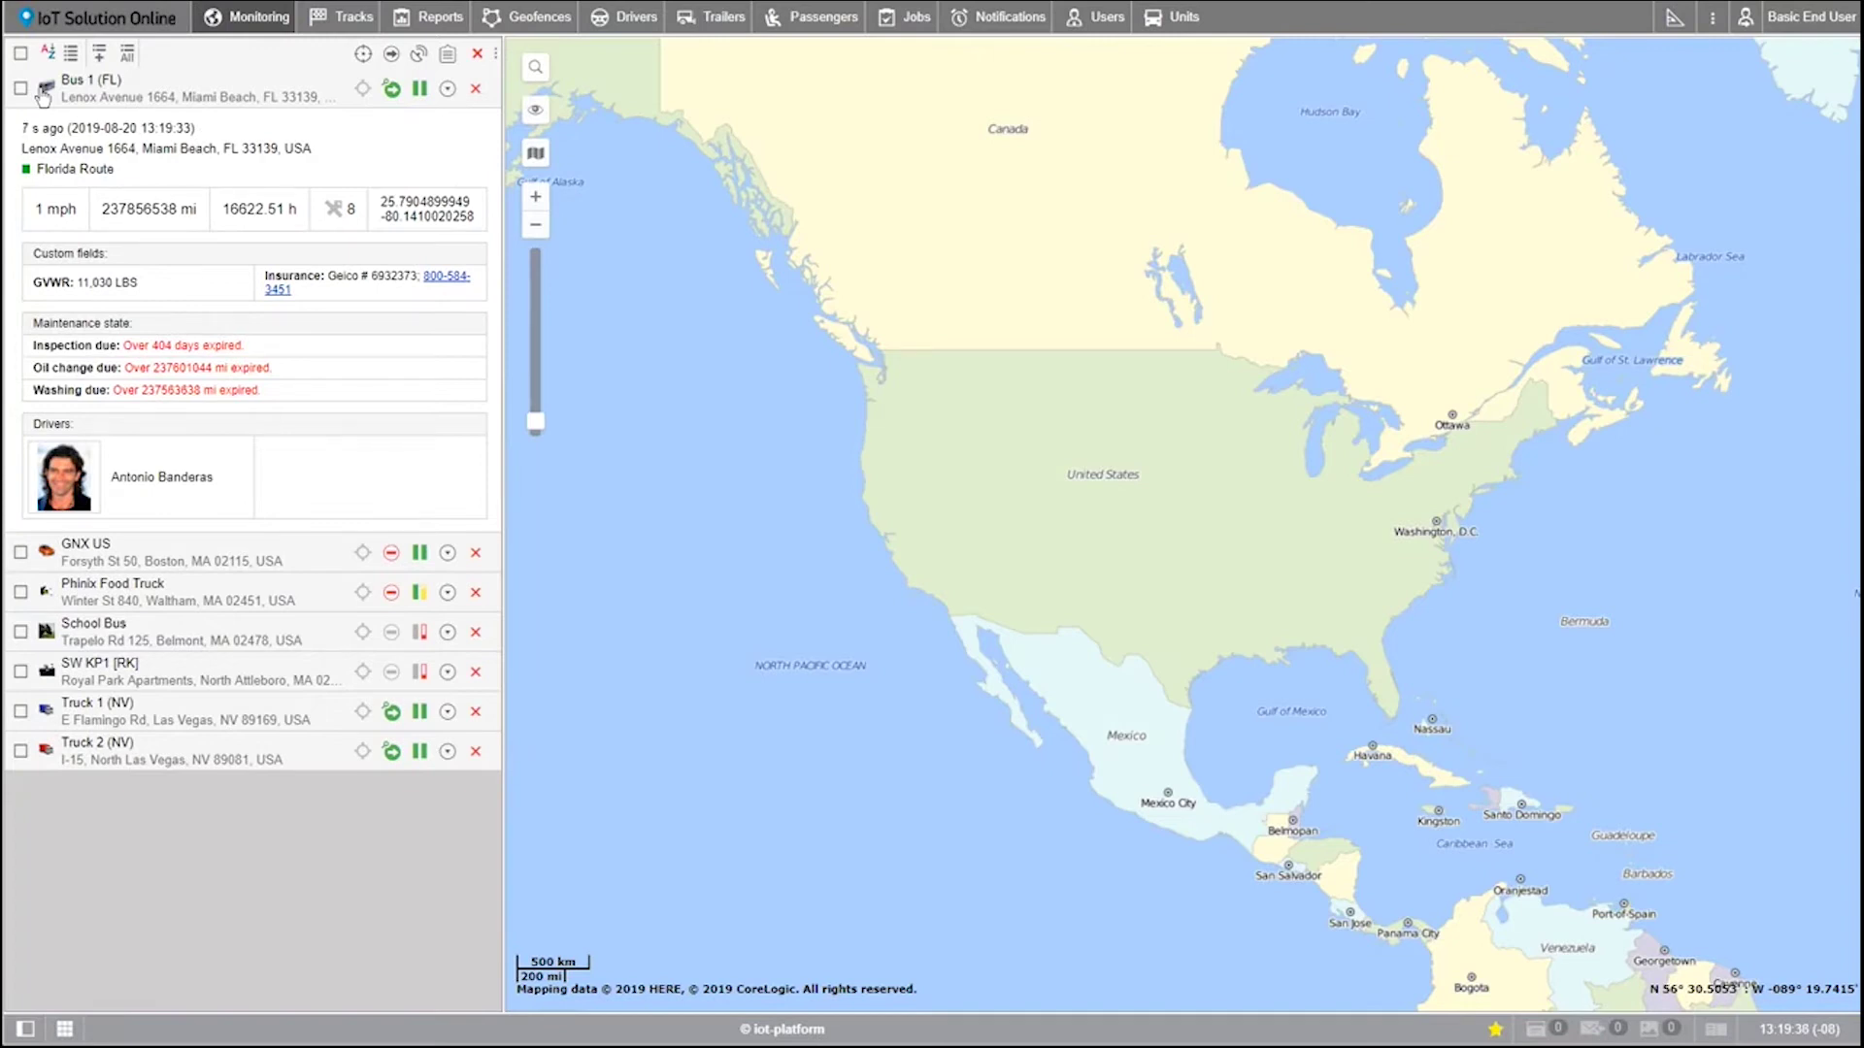
left_click(43, 96)
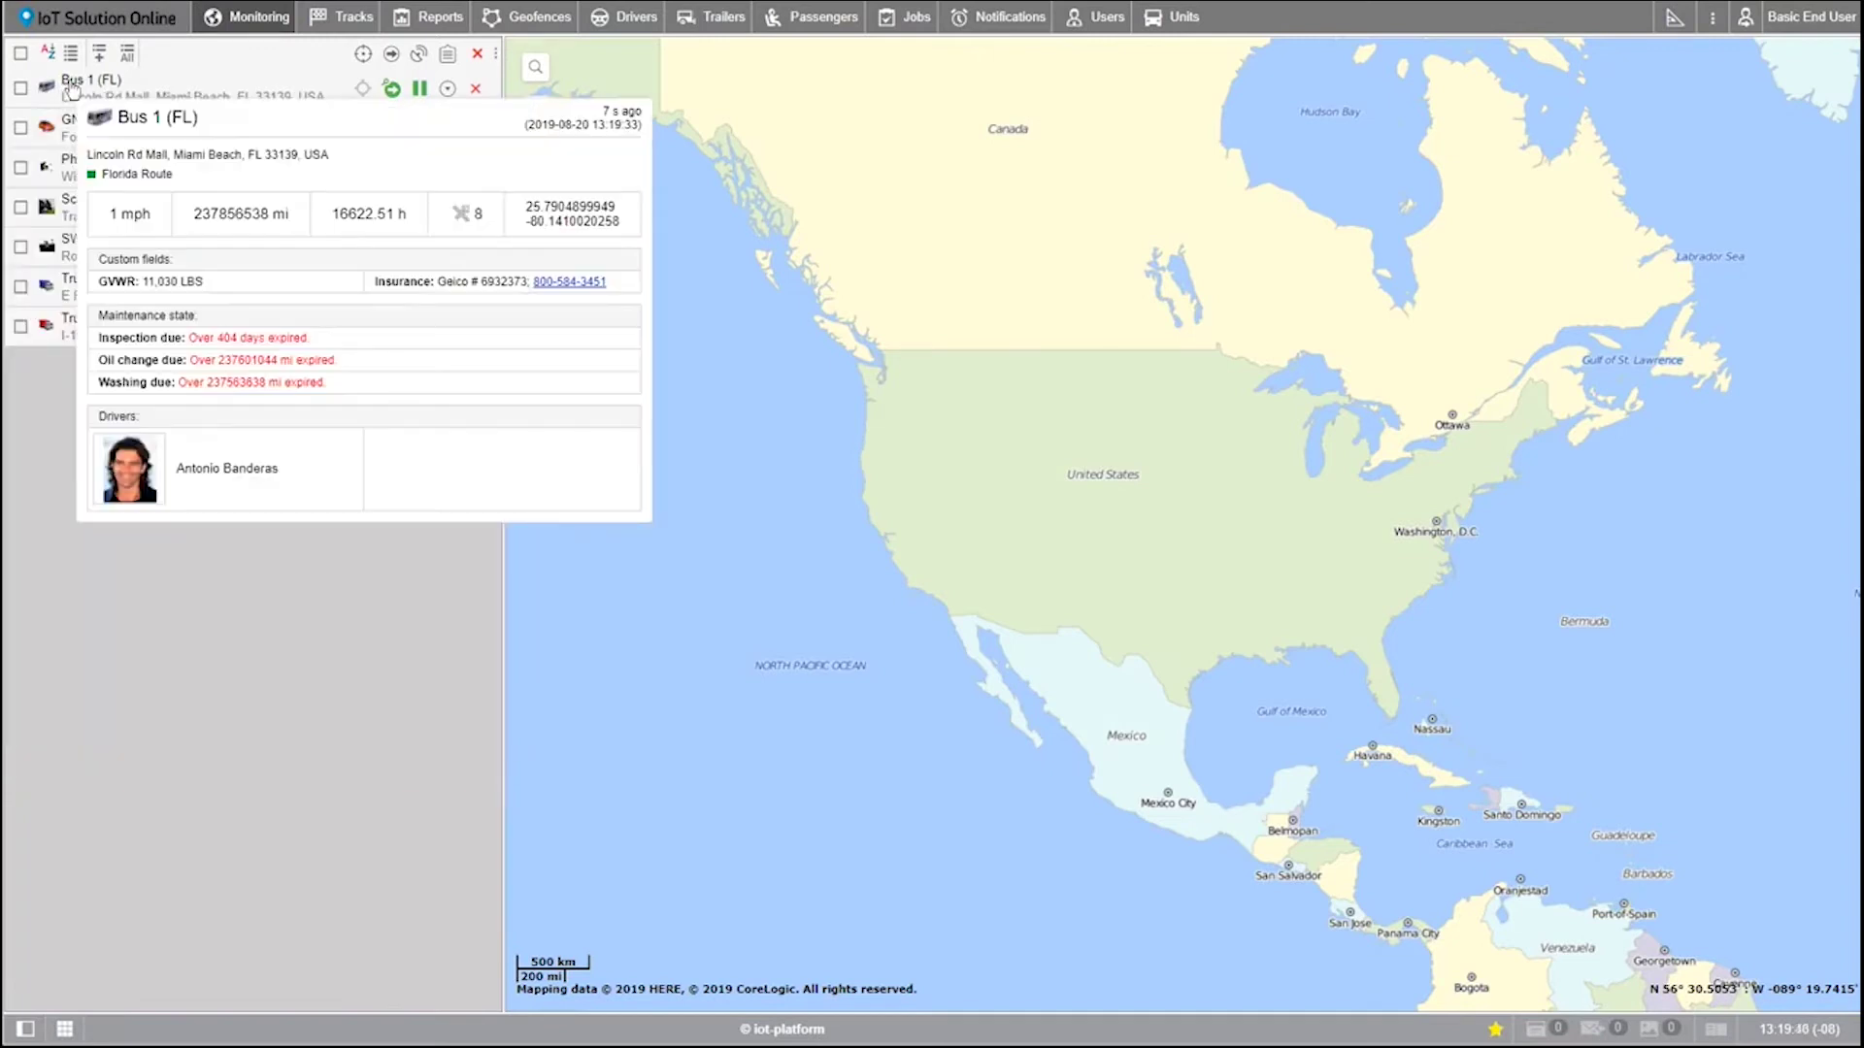
left_click(73, 88)
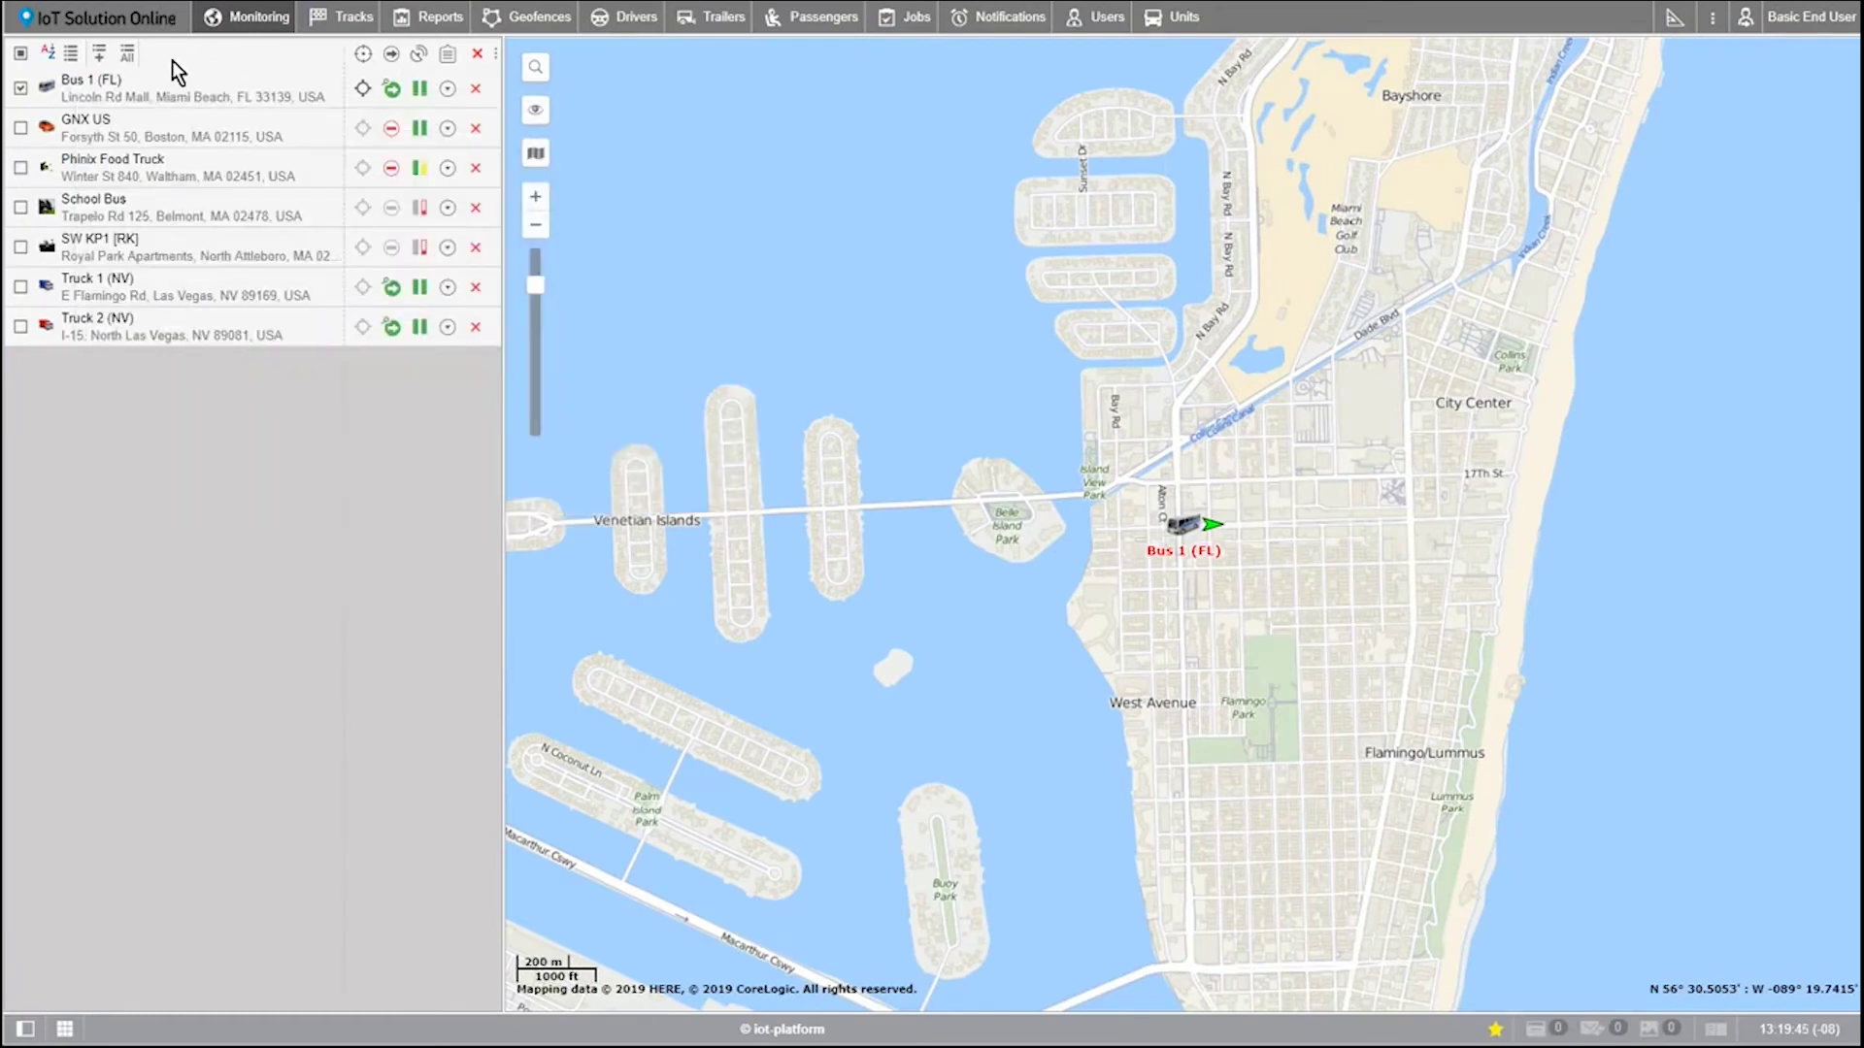
left_click(98, 89)
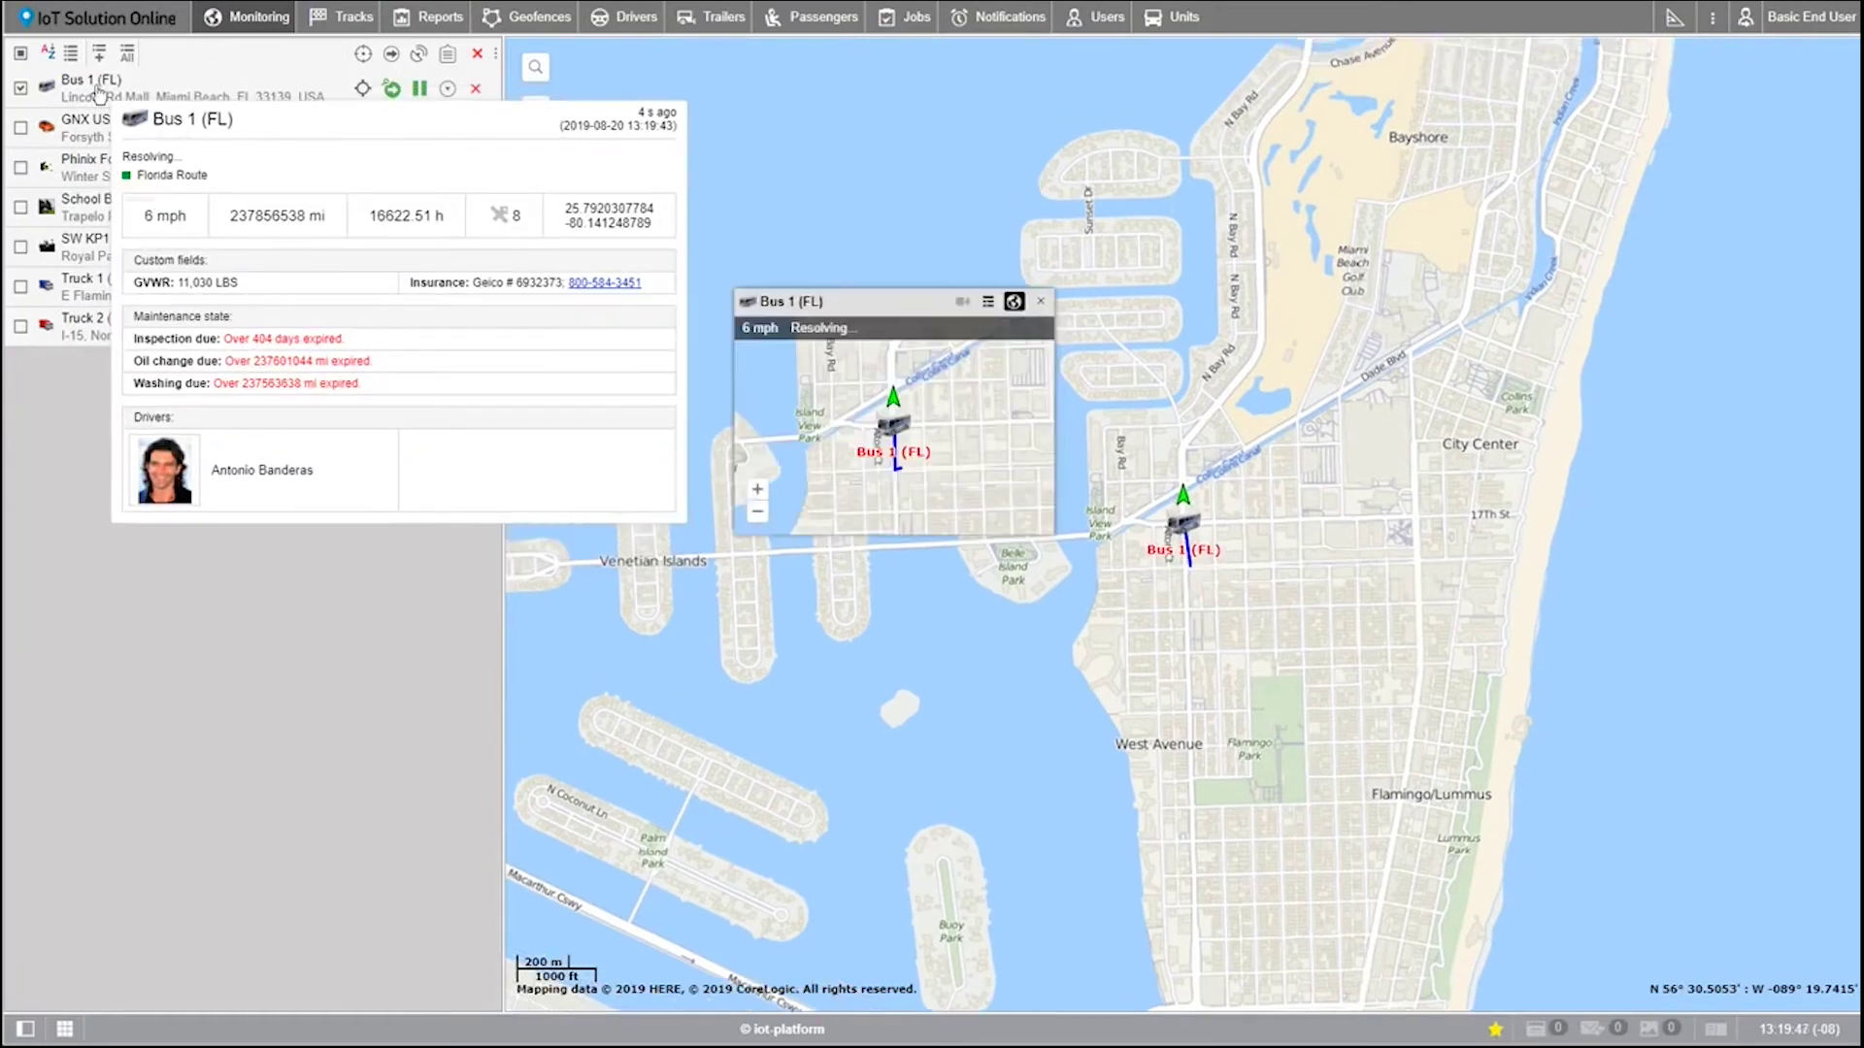
left_click_drag(1050, 530, 1312, 745)
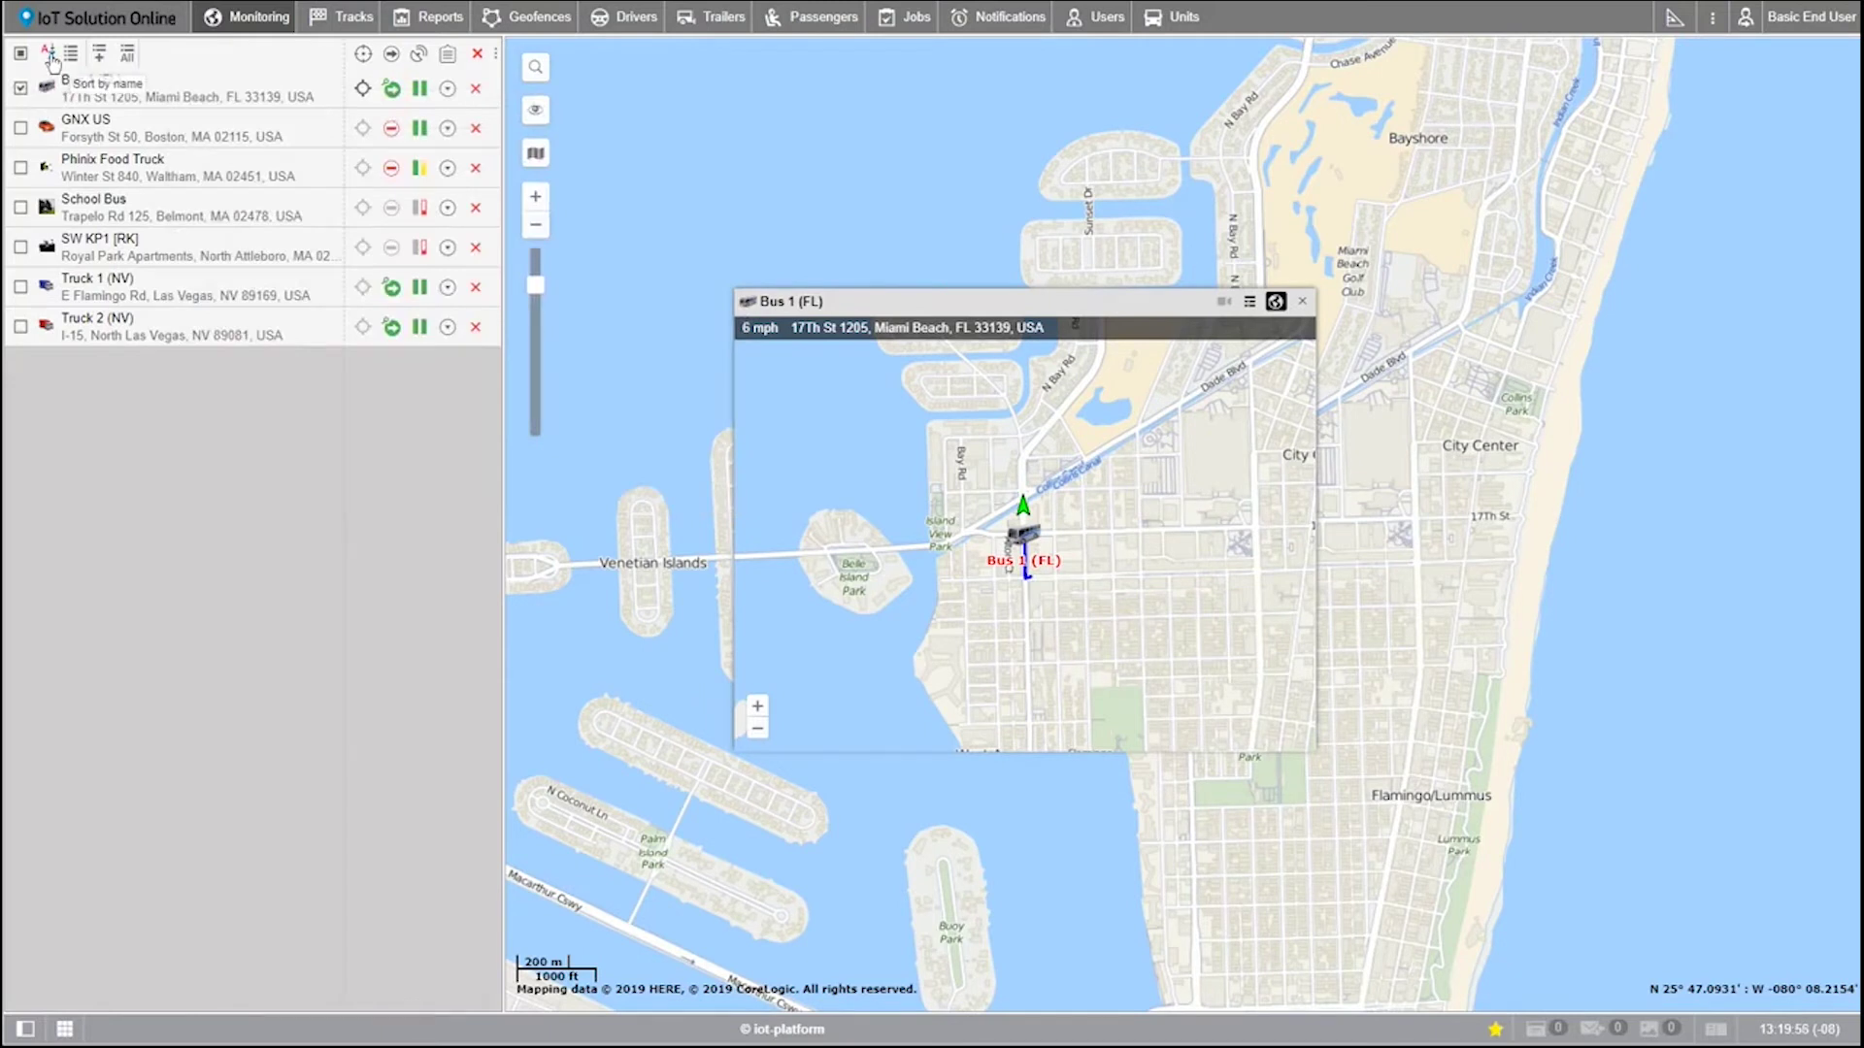
left_click(53, 60)
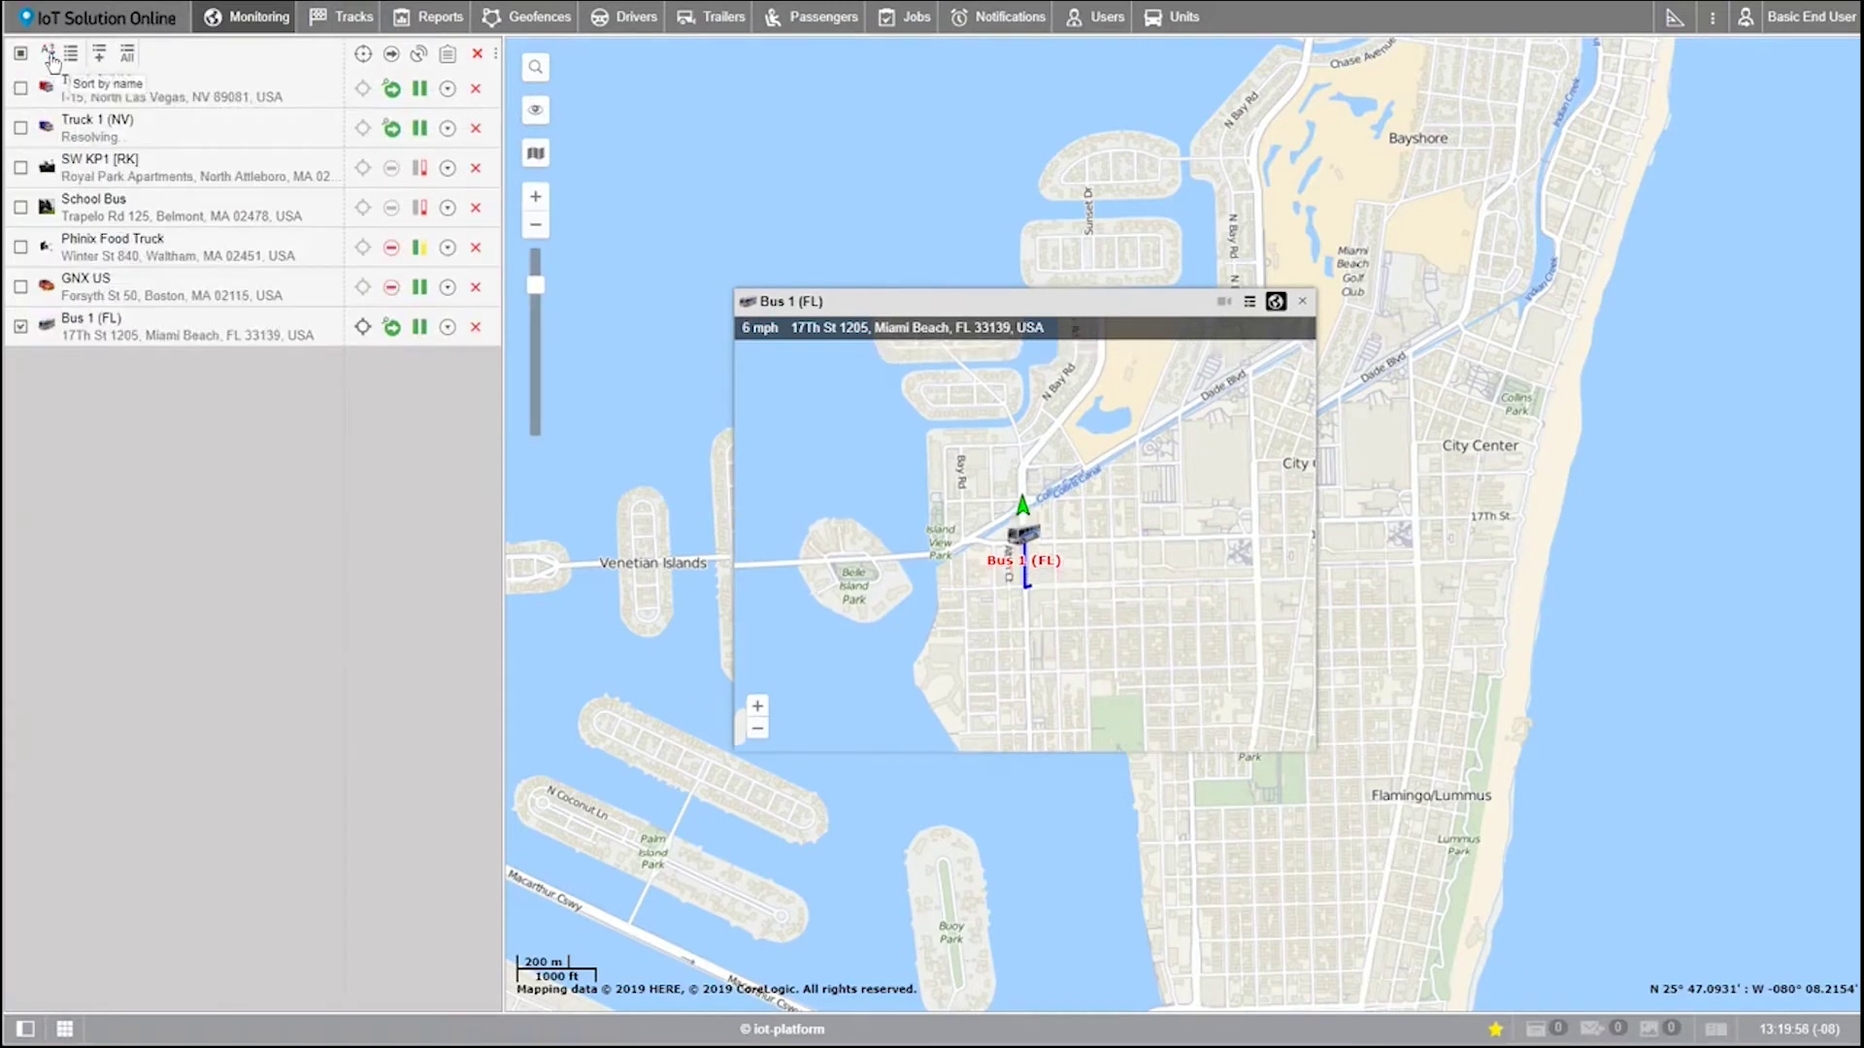
left_click(52, 61)
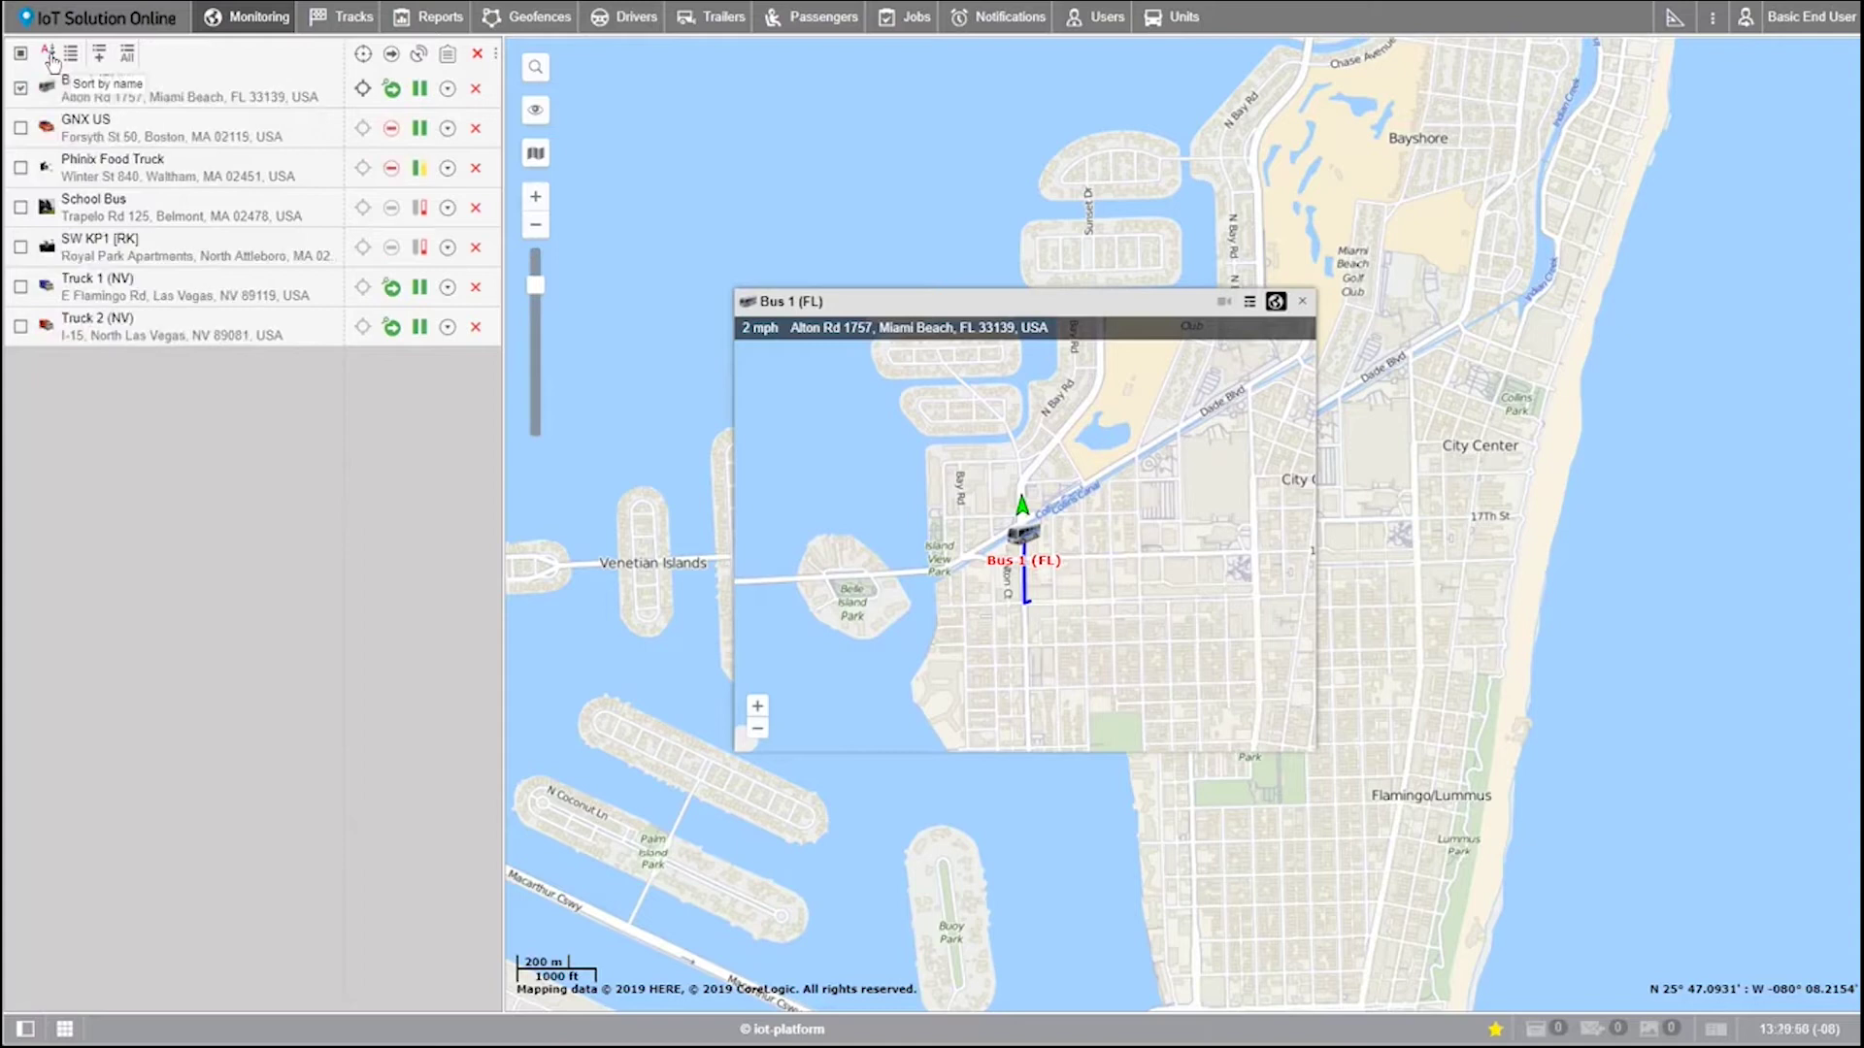
left_click(1302, 301)
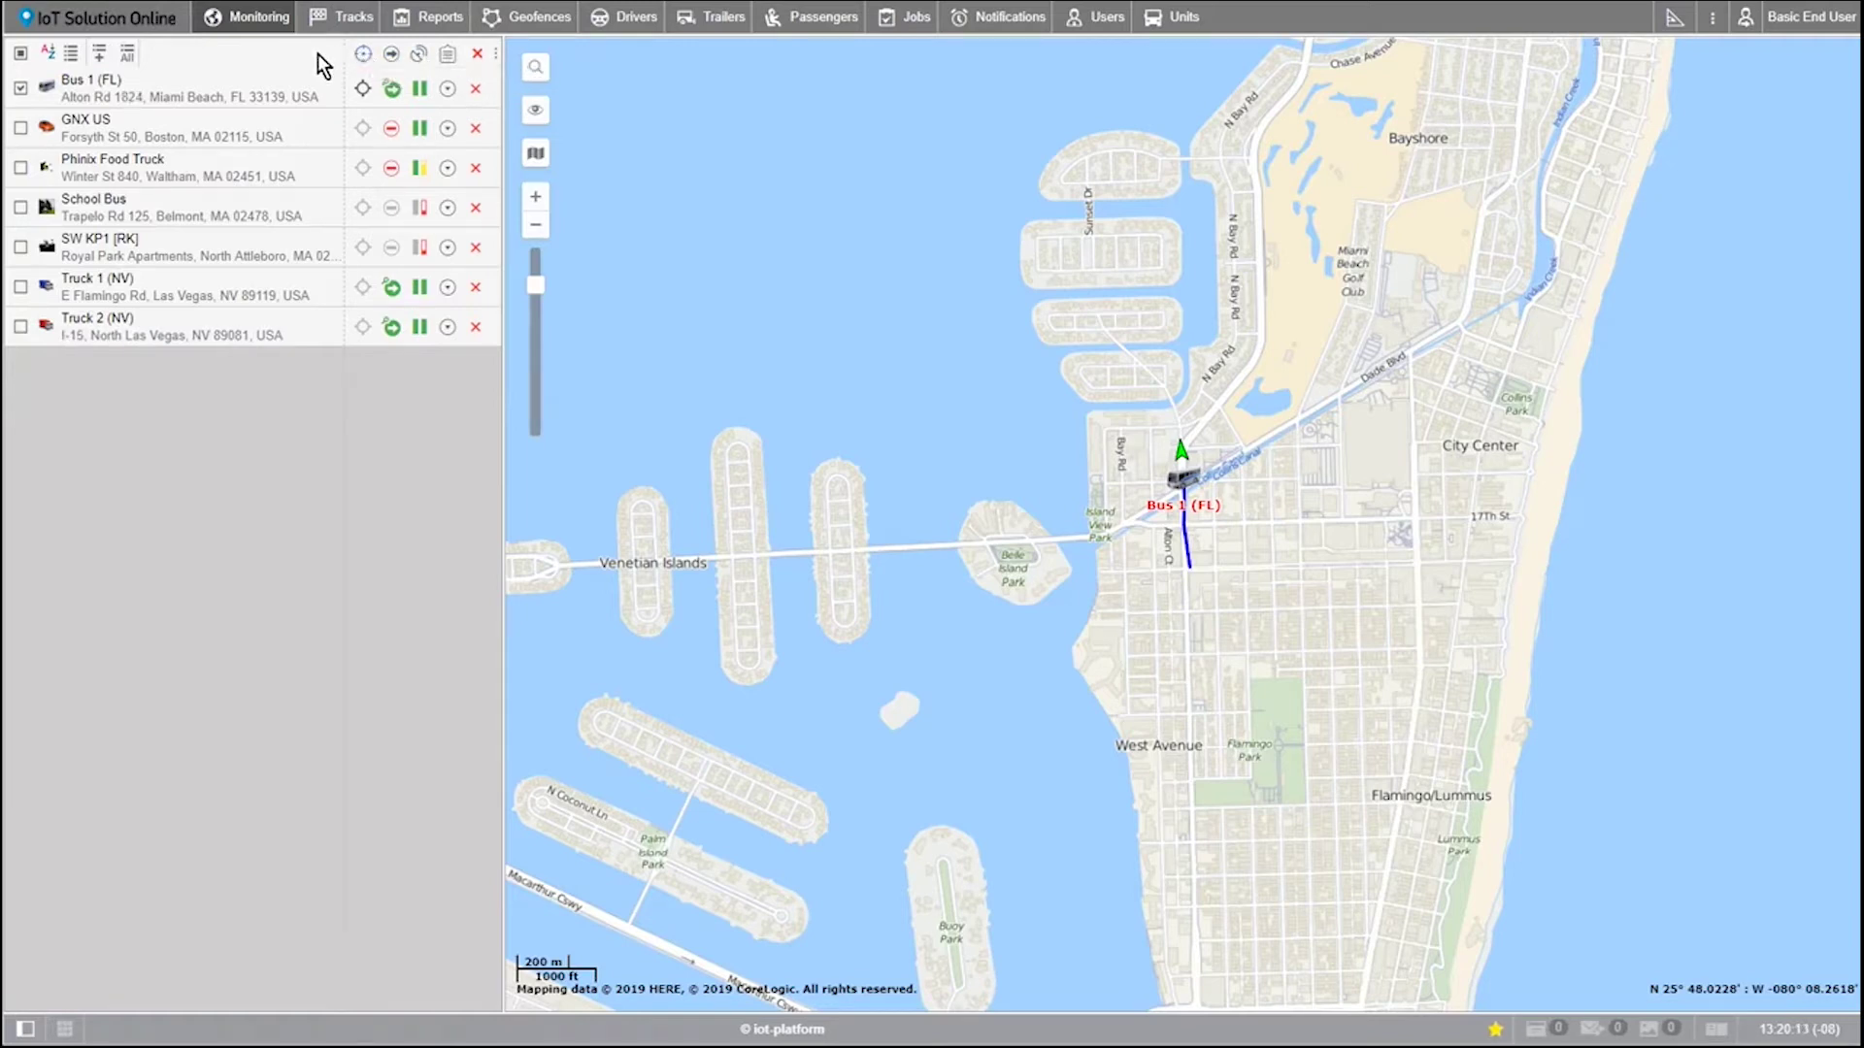
Step: Select all units and watch them on the map, toggling Bus 1 (FL) and GNX US
left_click(19, 54)
left_click(363, 56)
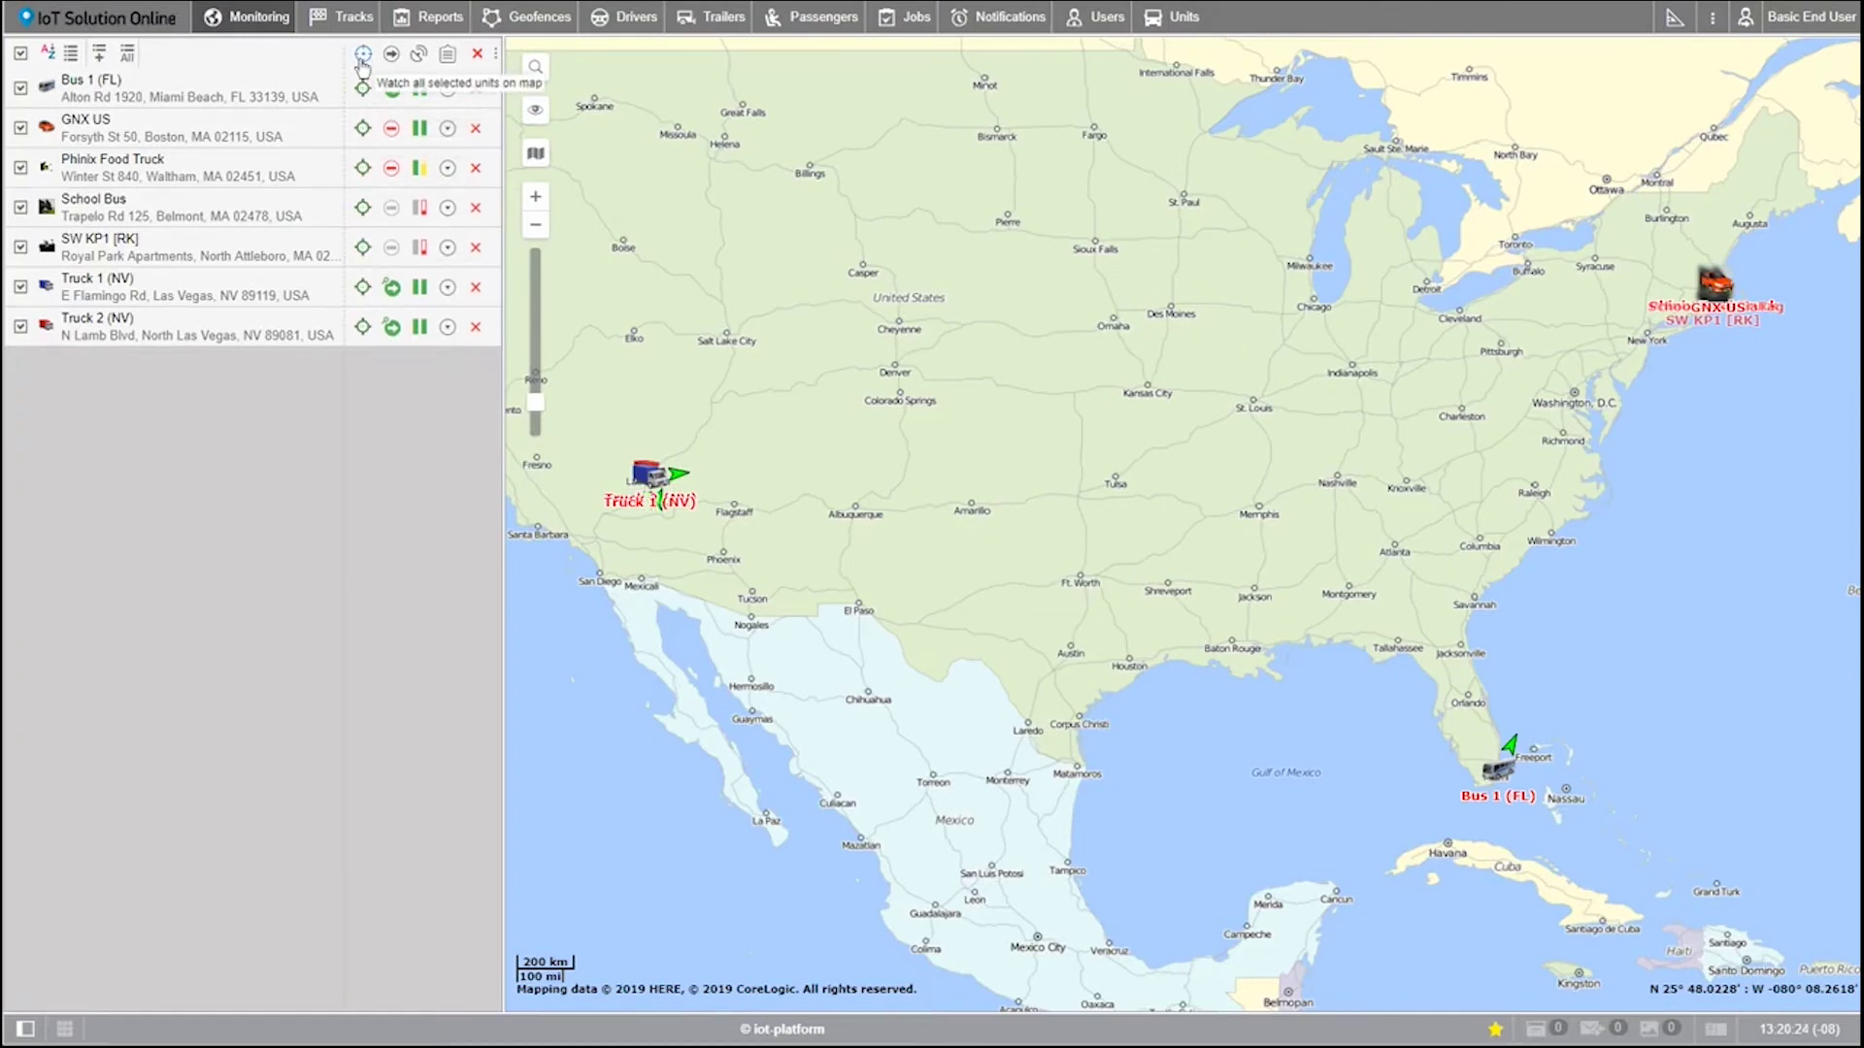
left_click(363, 88)
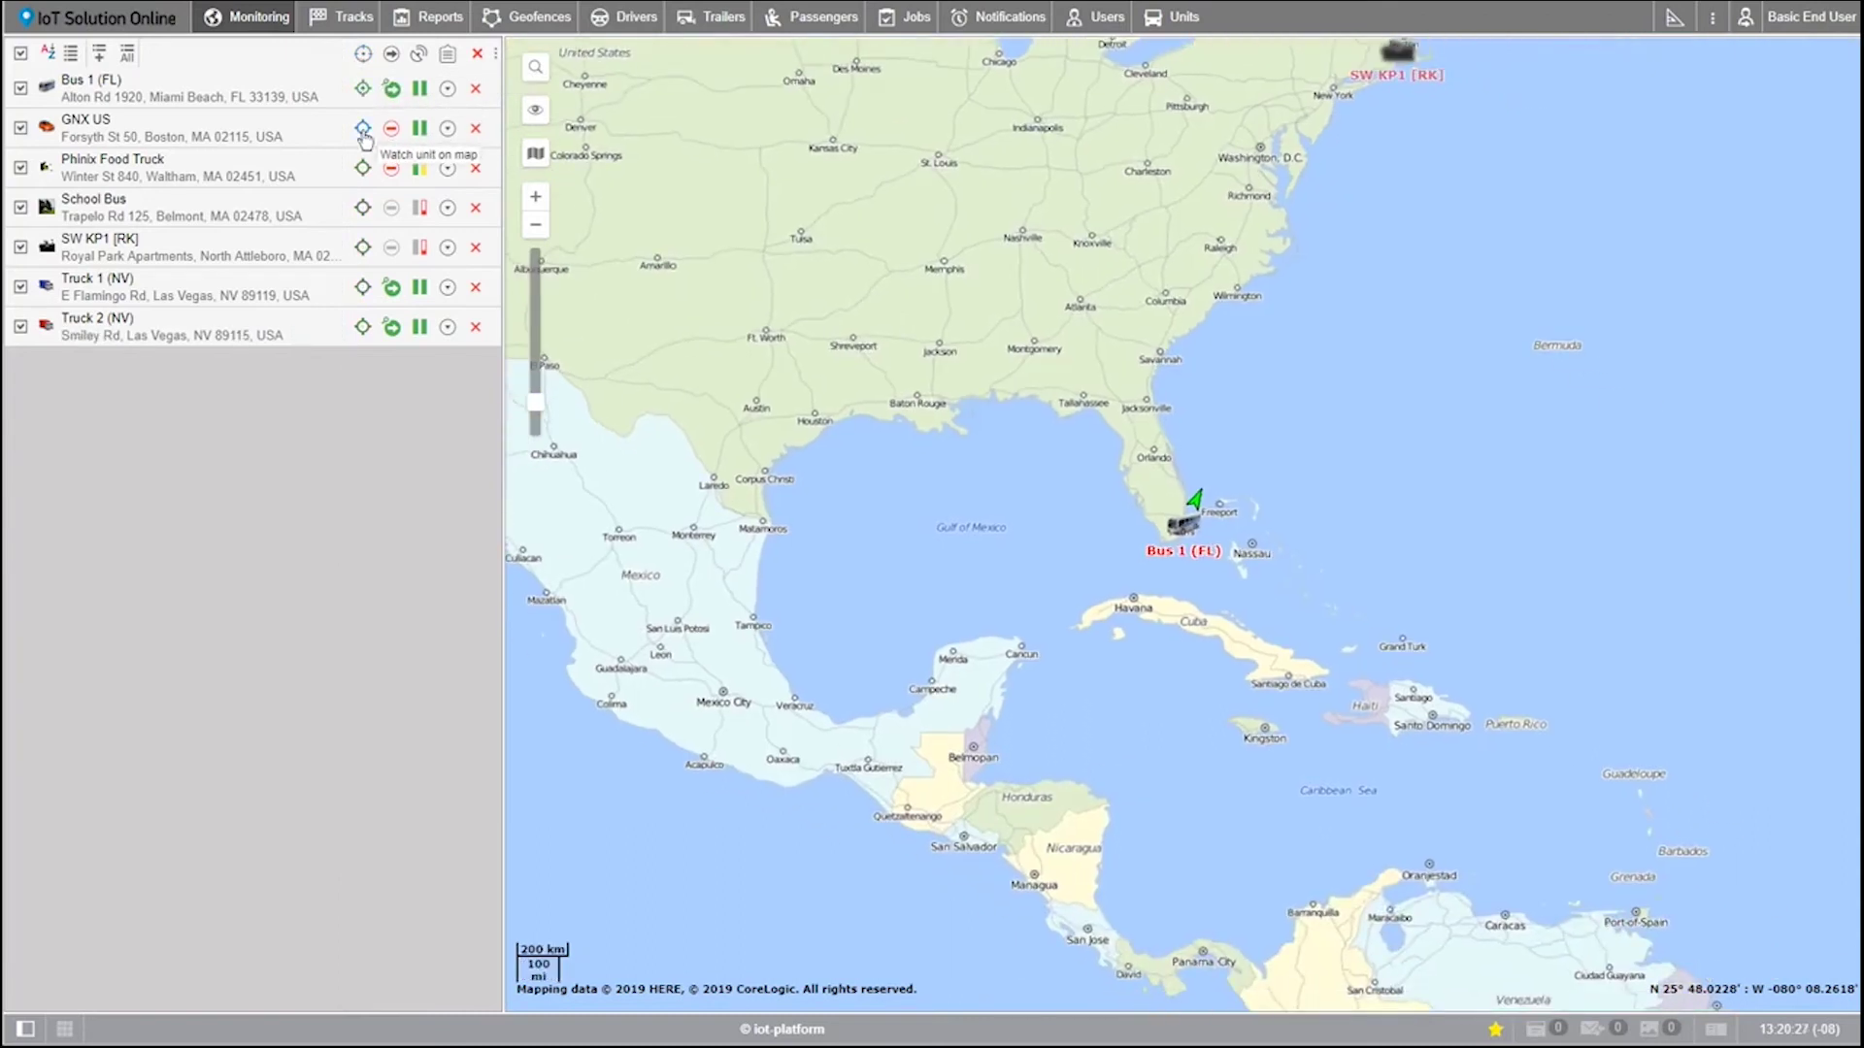
left_click(363, 129)
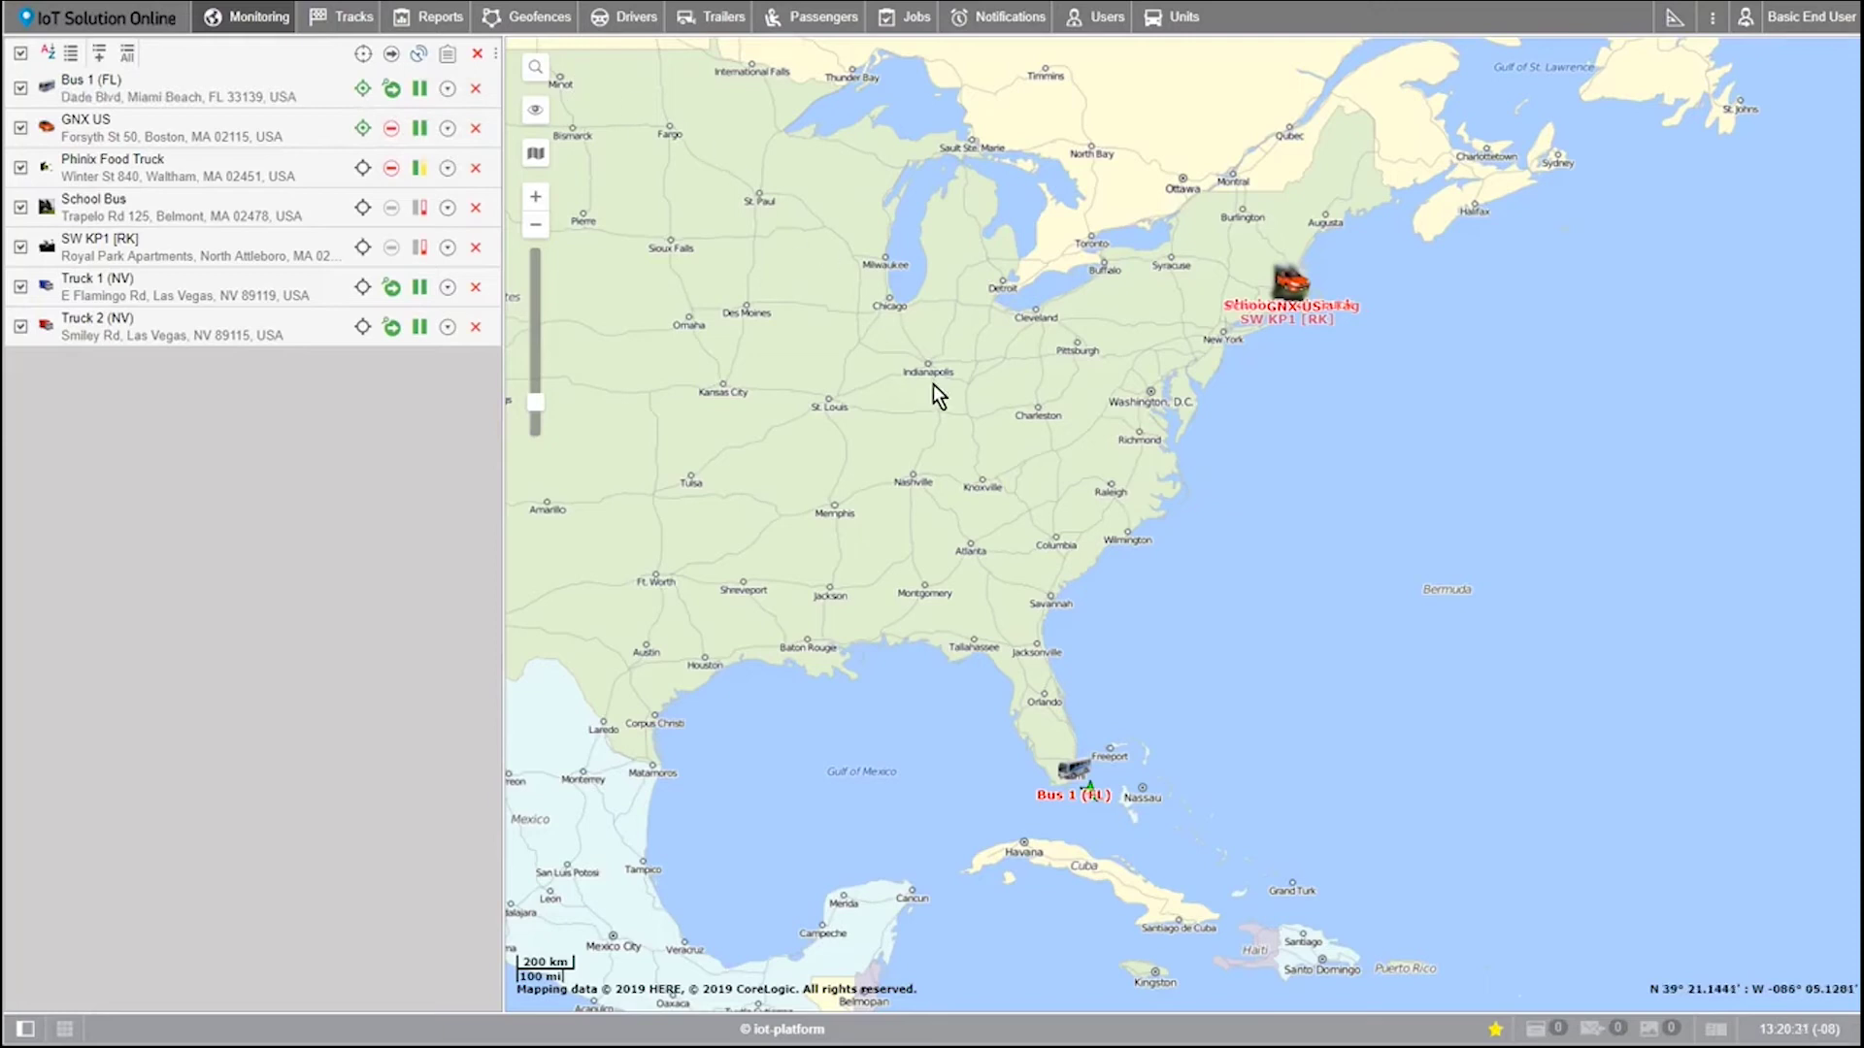
Step: Zoom in on Bus 1 (FL)'s details, then fit every selected unit on the map
left_click(1072, 772)
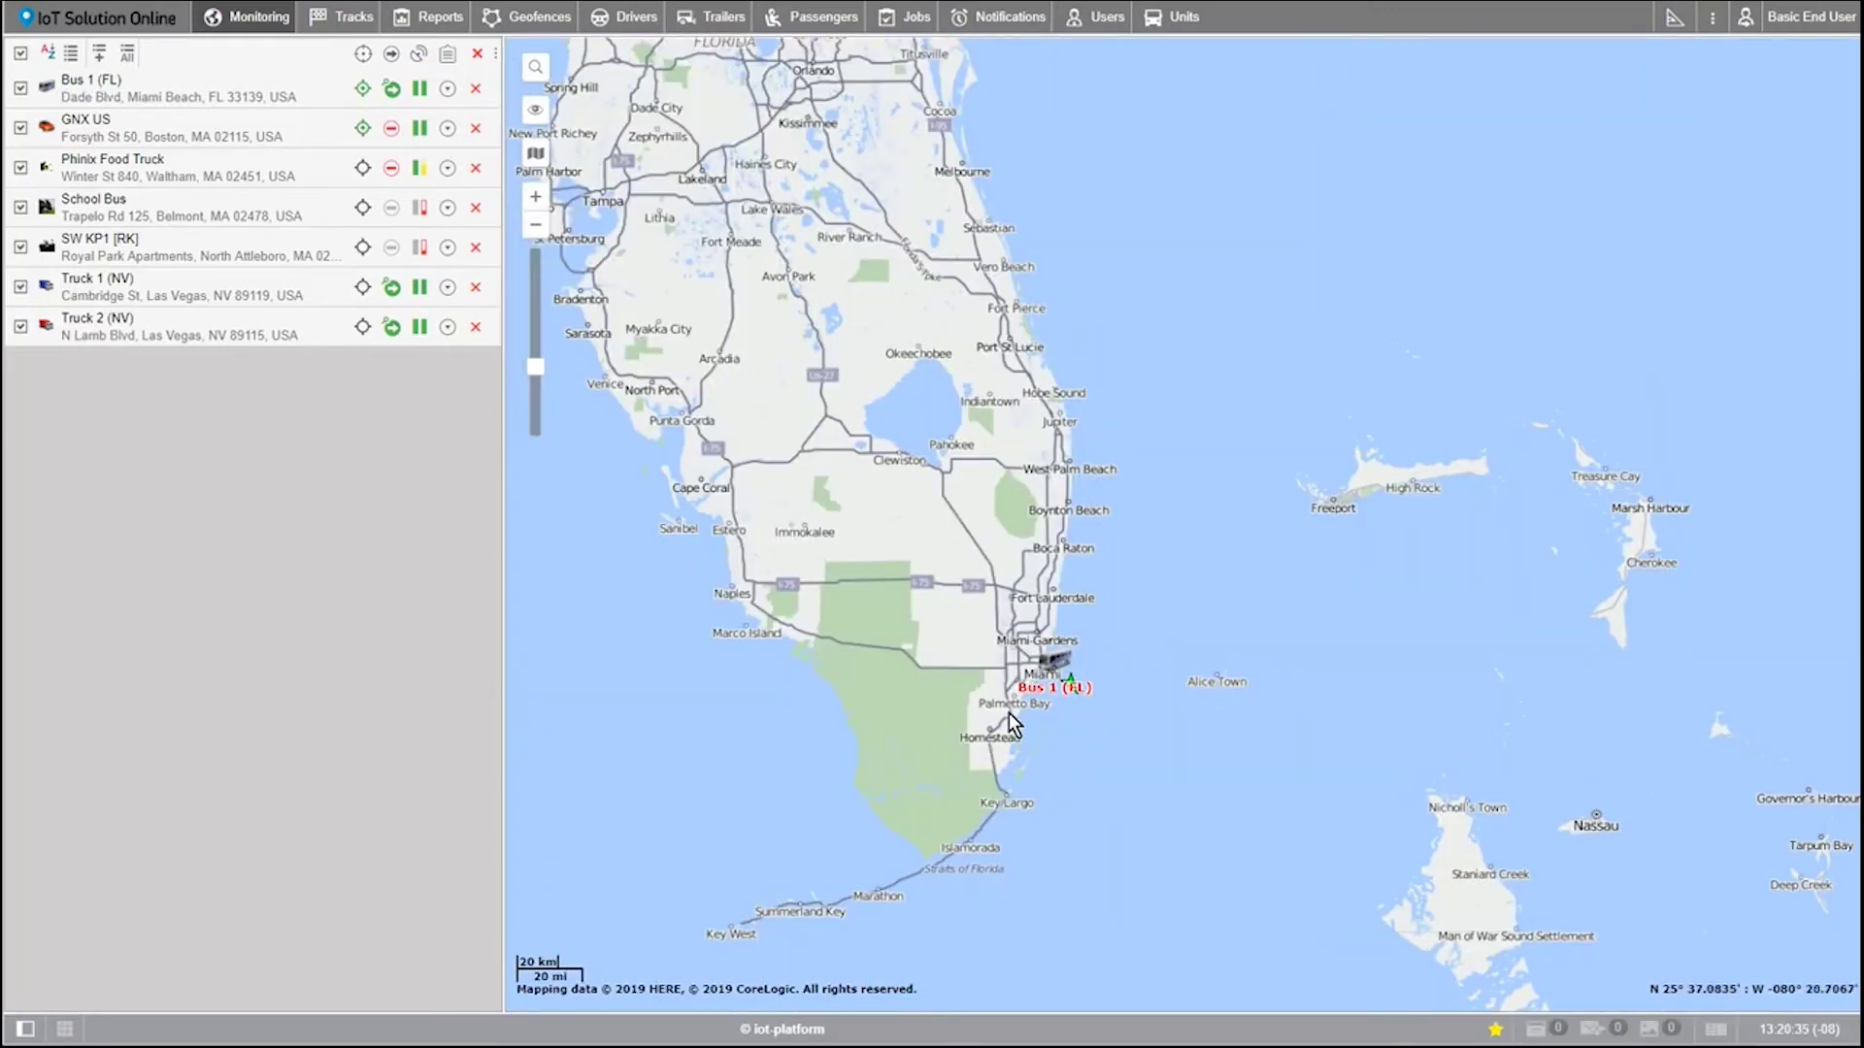
mouse_move(1010, 713)
scroll(1068, 724, "up", 1)
scroll(1063, 711, "down", 4)
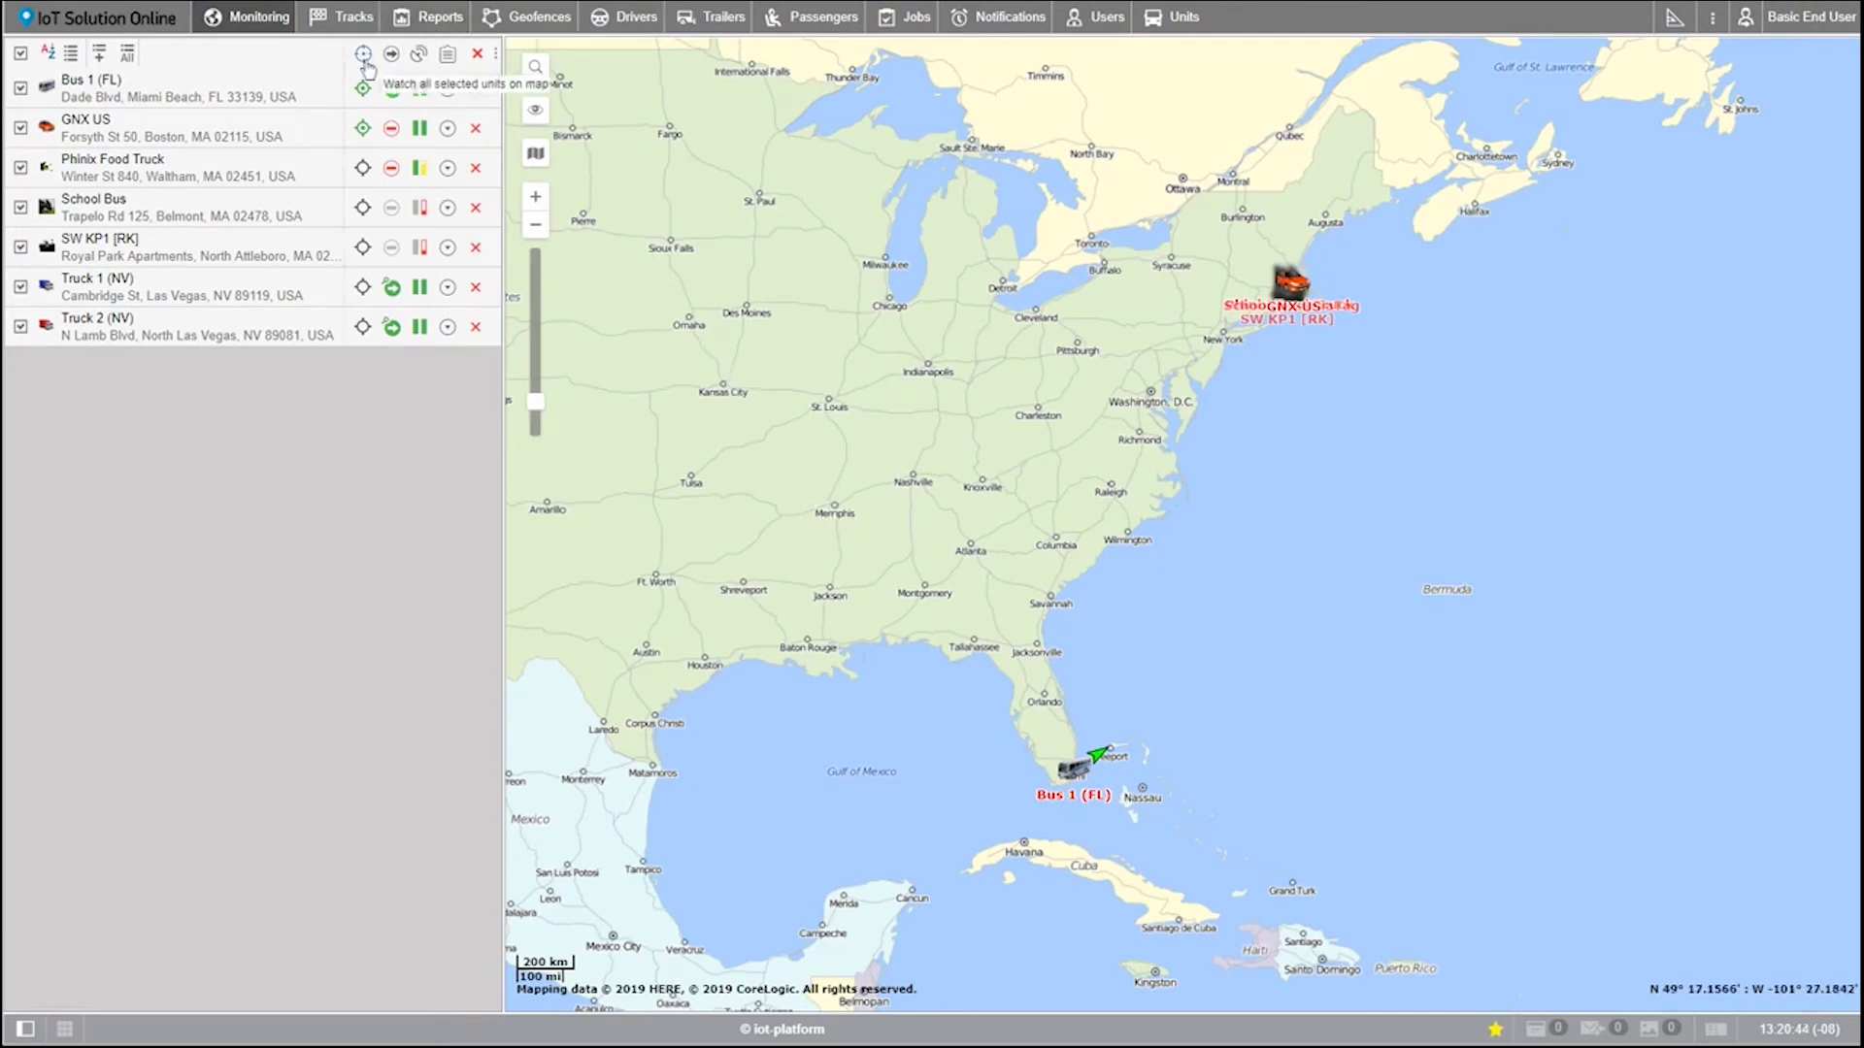
left_click(365, 61)
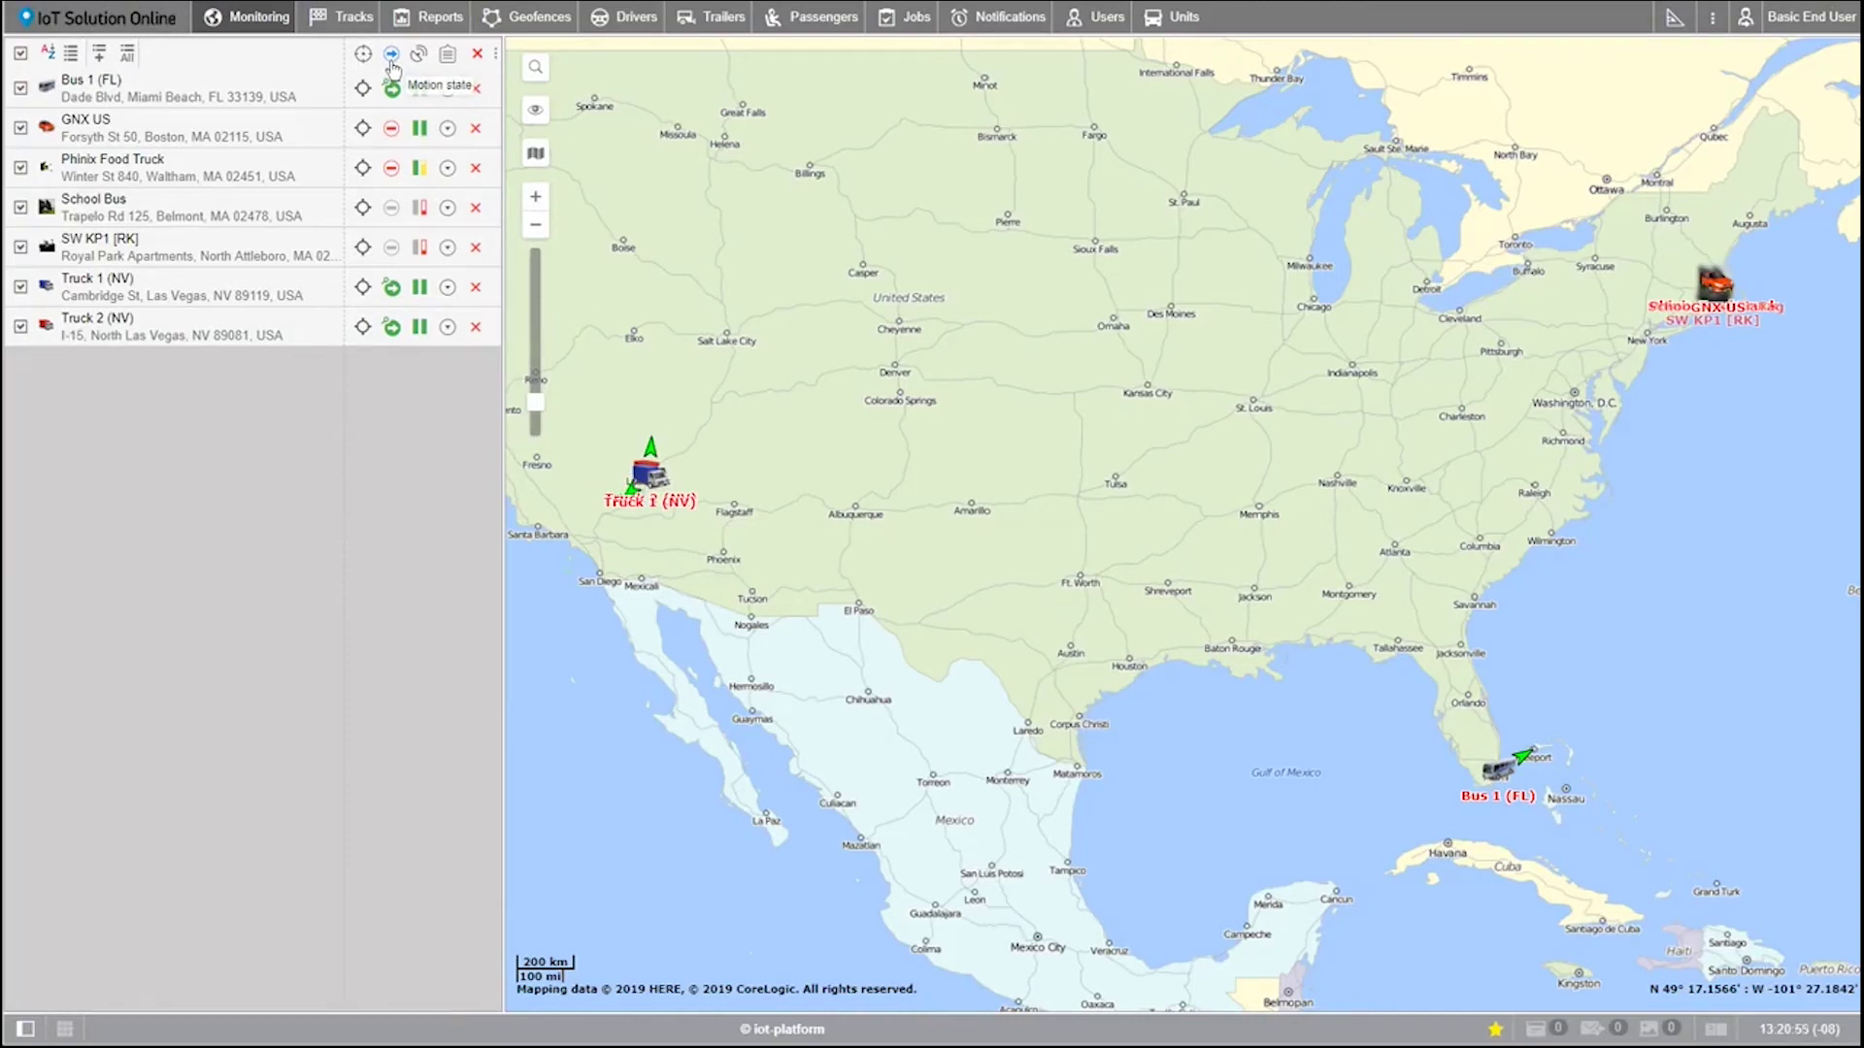
Step: Sort the unit list by motion state, reverse it, then restore the original order
mouse_move(395, 92)
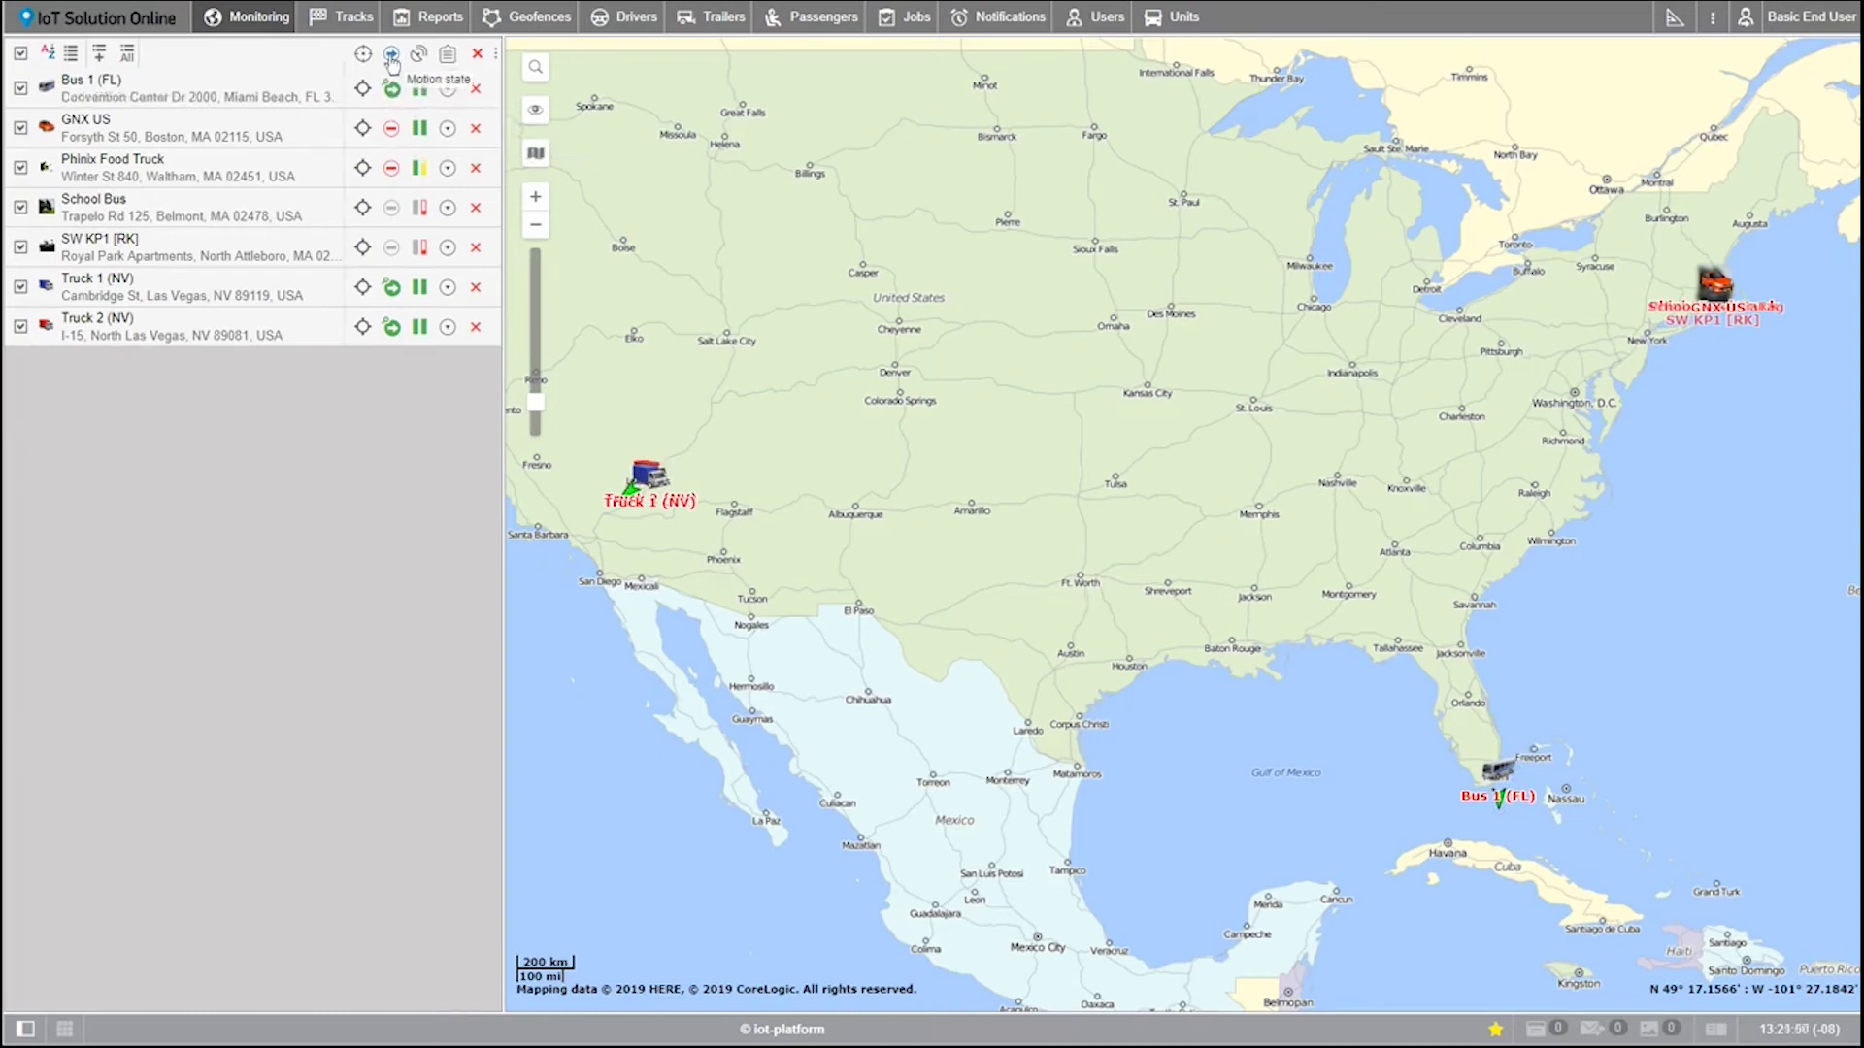
left_click(392, 58)
left_click(392, 58)
left_click(392, 58)
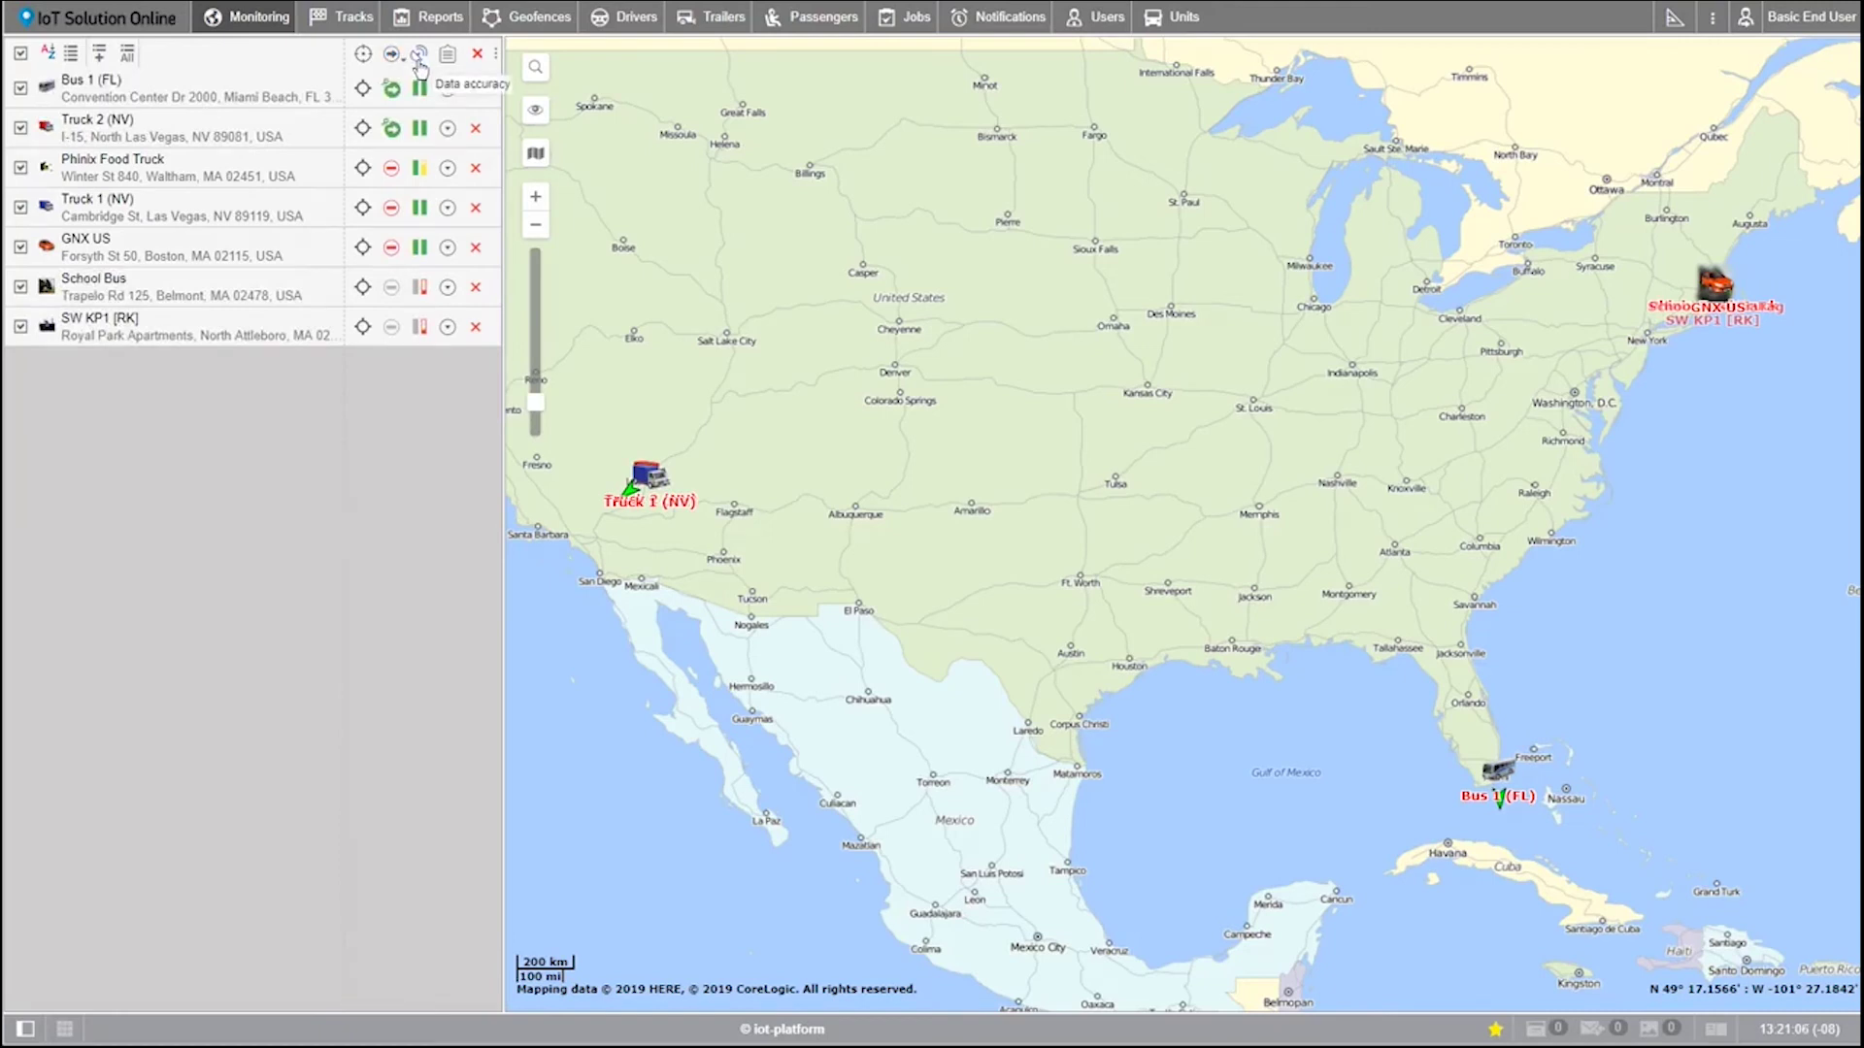
Step: Sort the list by data accuracy, toggling the order until Bus 1 (FL) is first
mouse_move(422, 87)
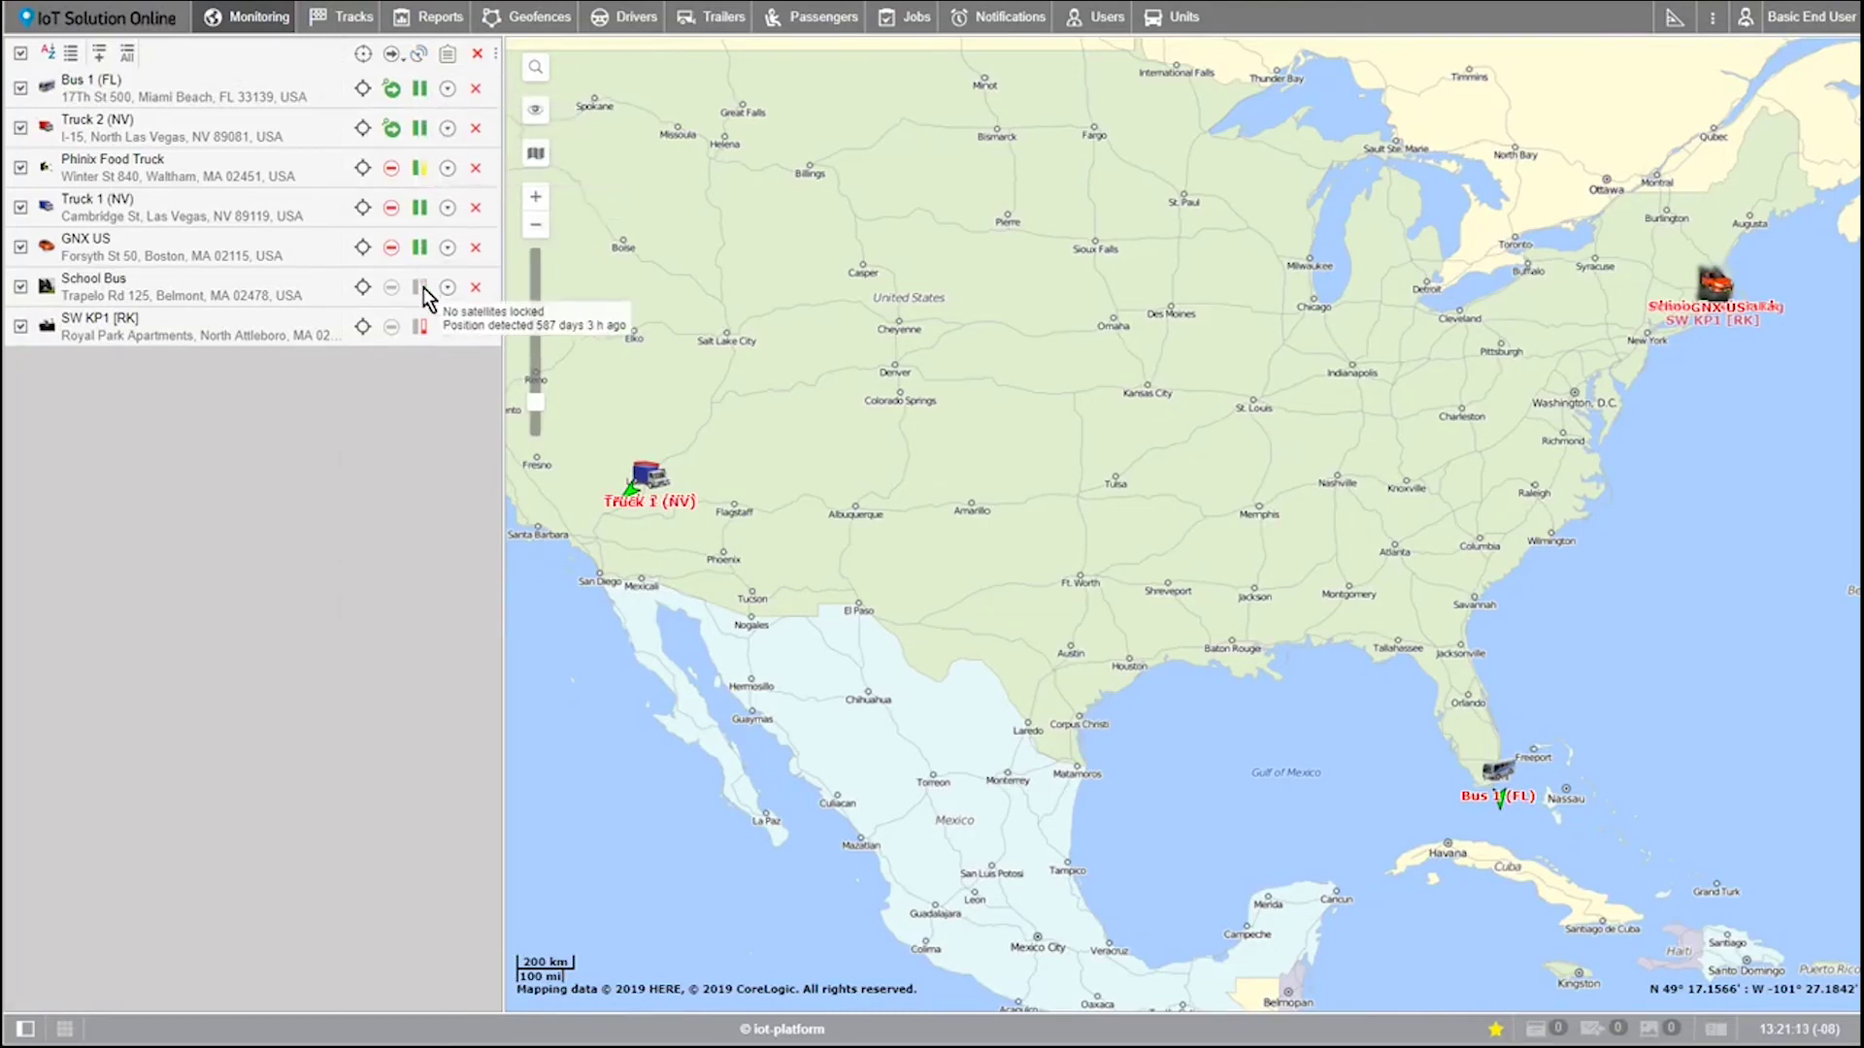
left_click(418, 55)
left_click(418, 55)
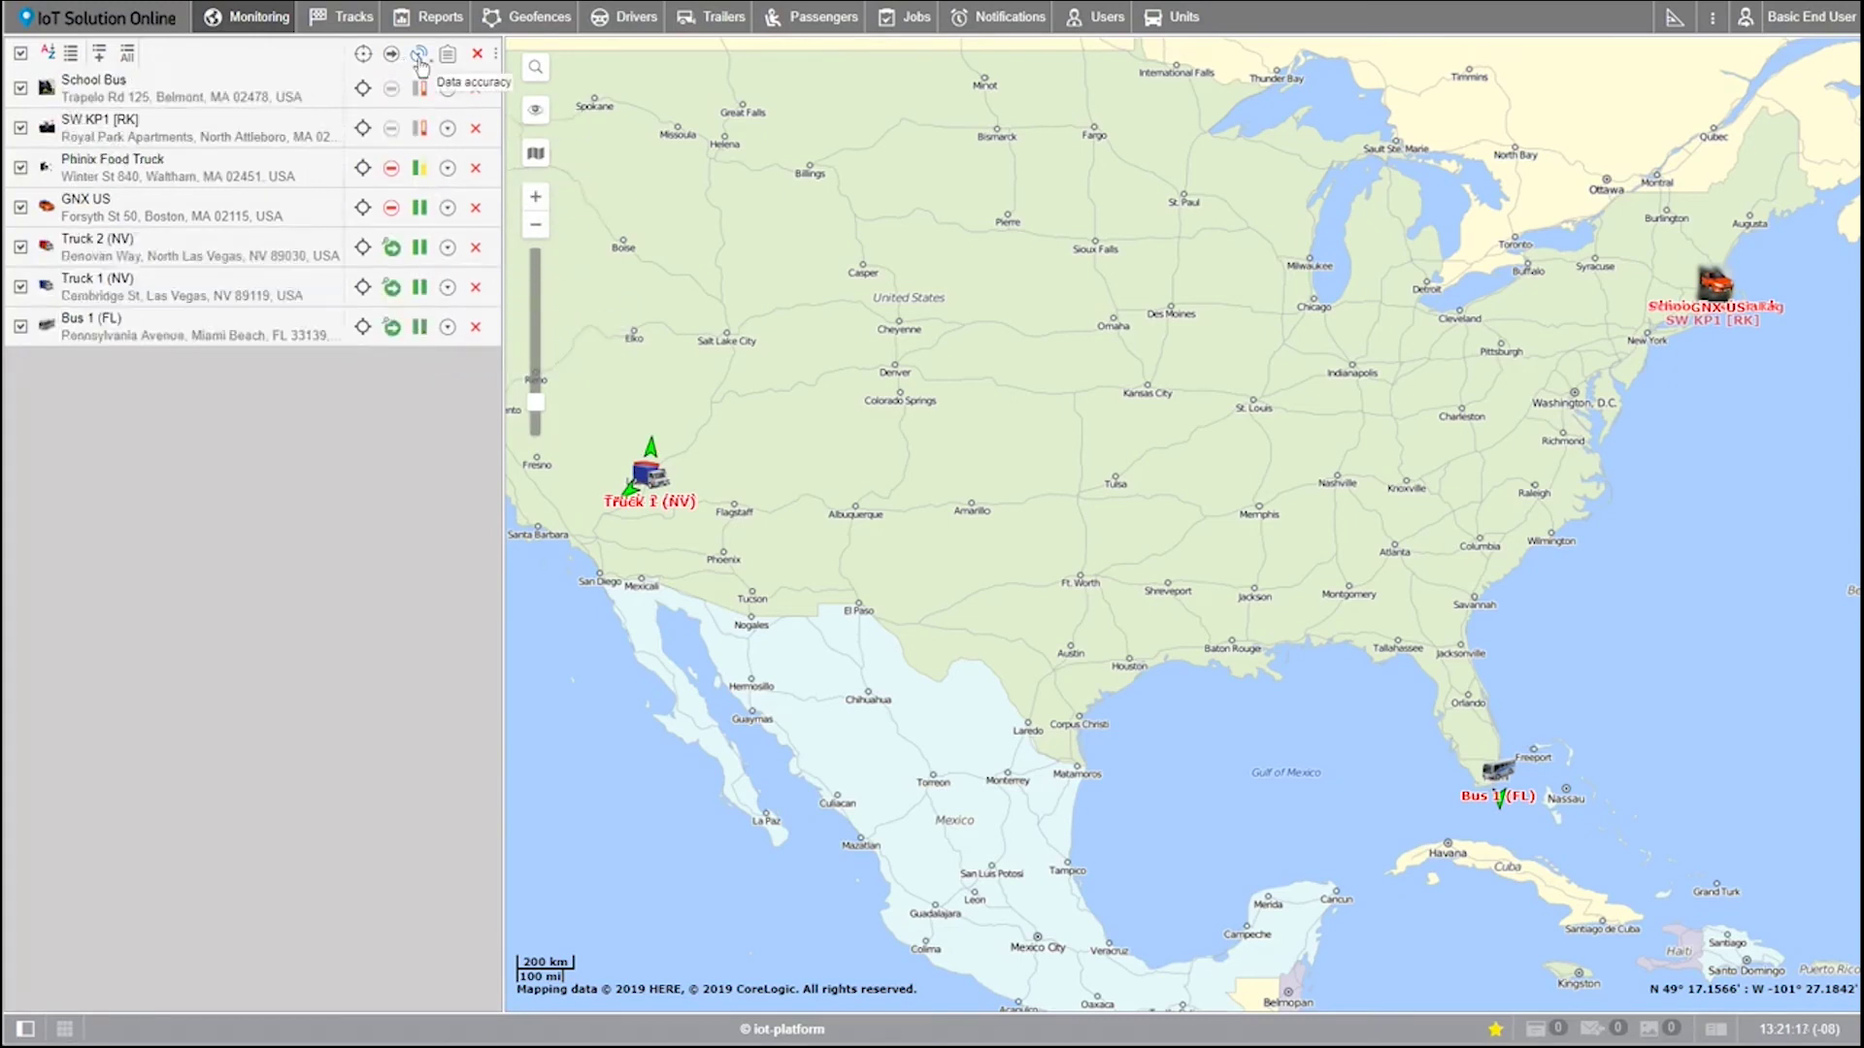
left_click(418, 55)
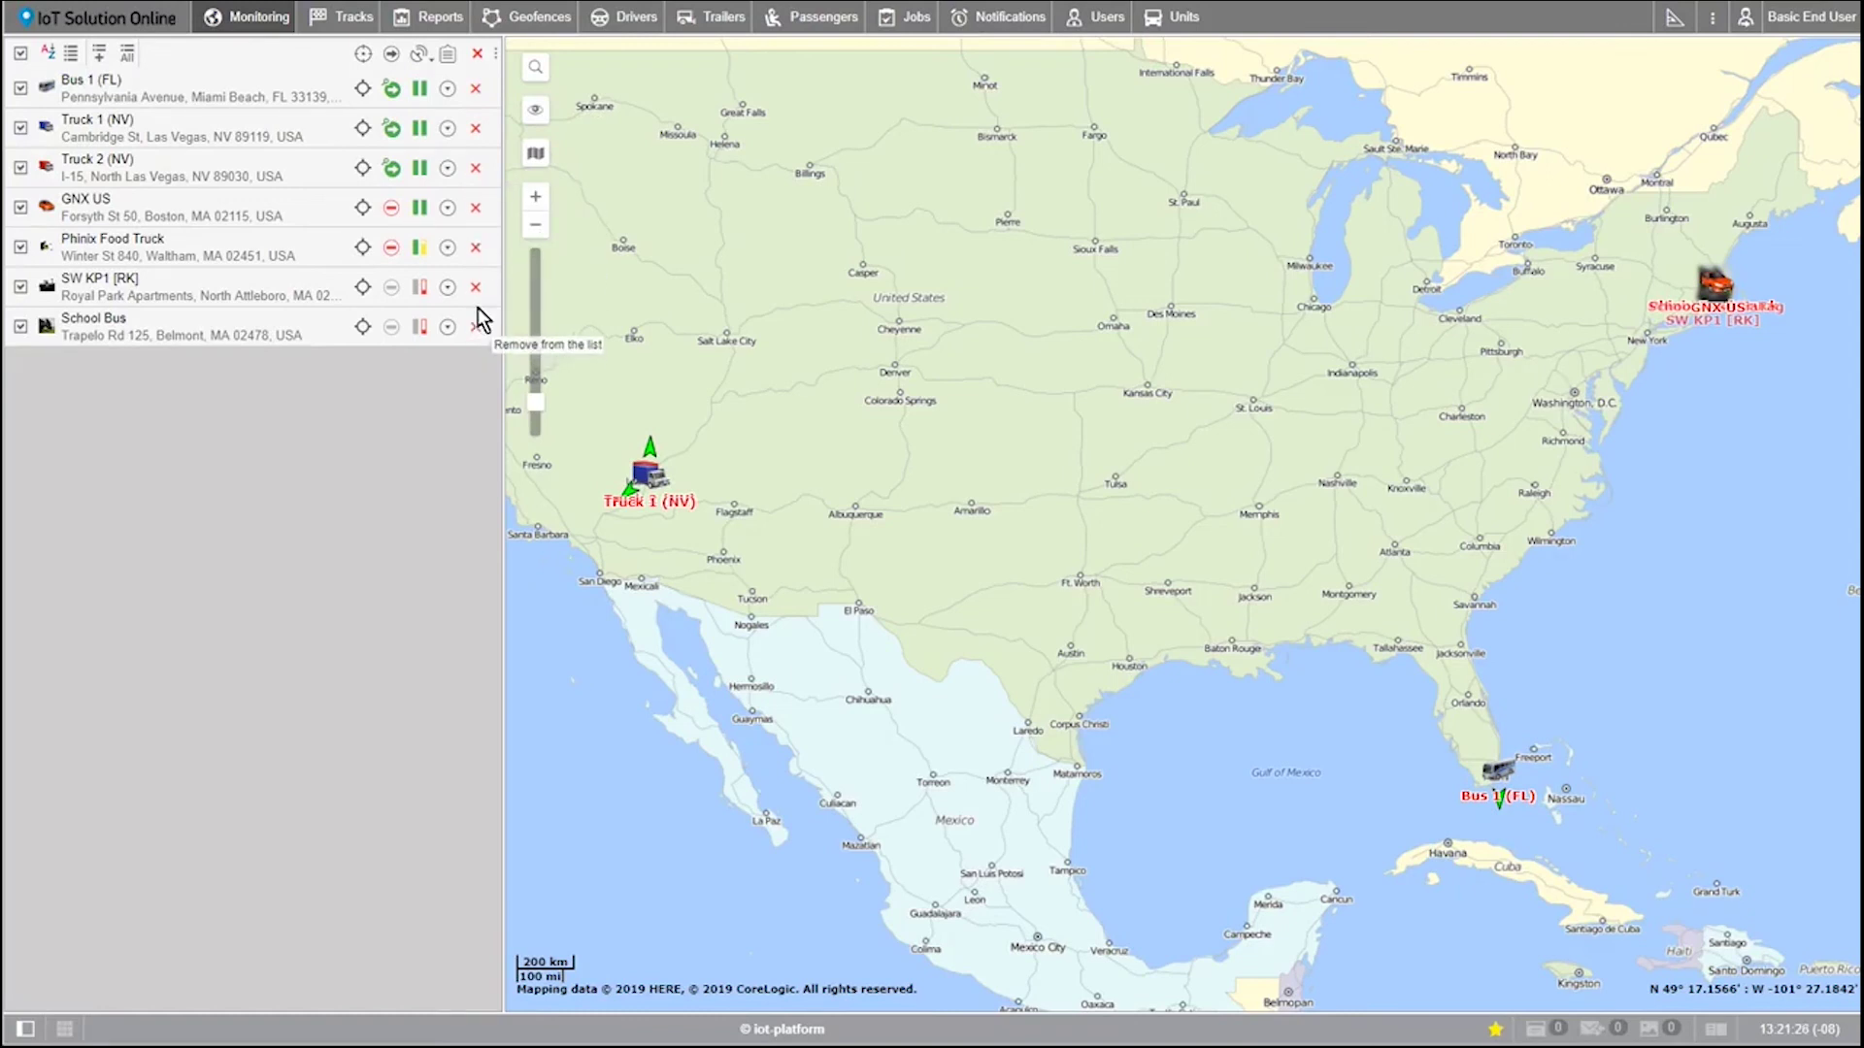
Step: Remove Bus 1, Truck 1, Truck 2, GNX US, Phinix and the rest, then re-add all units
left_click(475, 90)
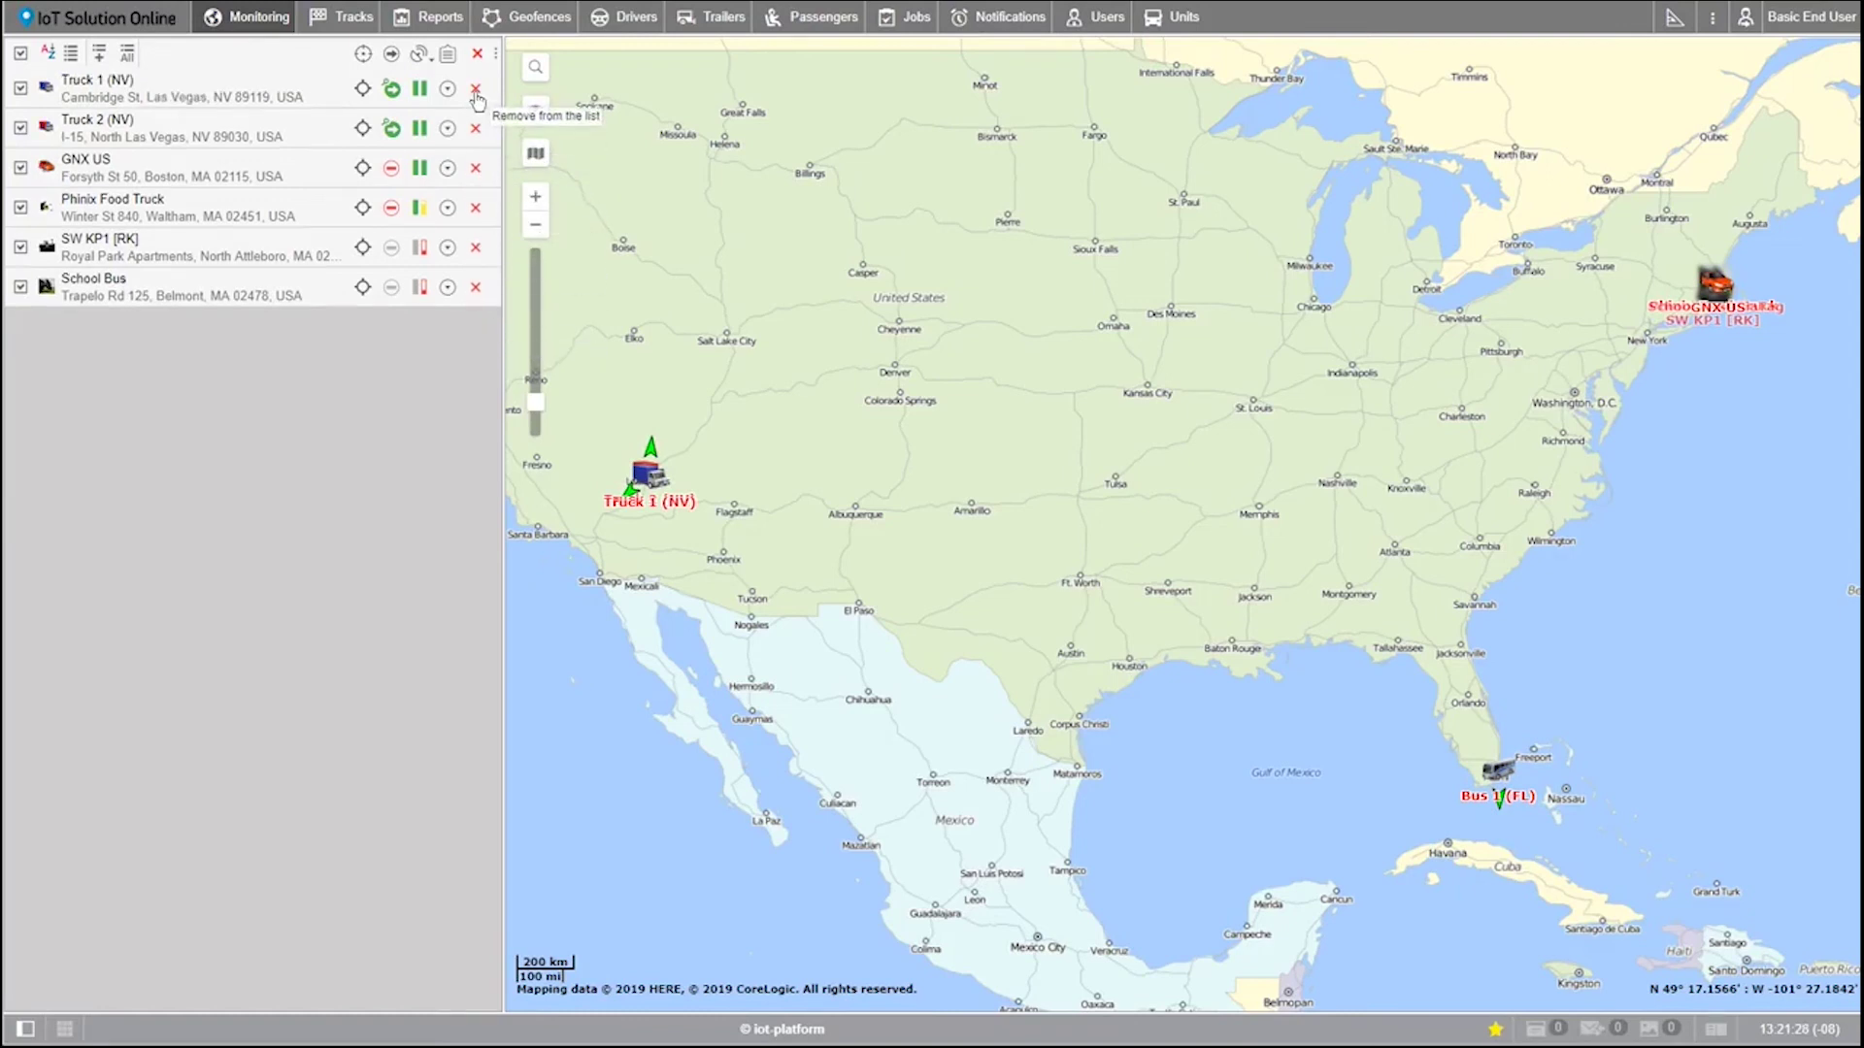
left_click(476, 90)
left_click(476, 90)
left_click(475, 91)
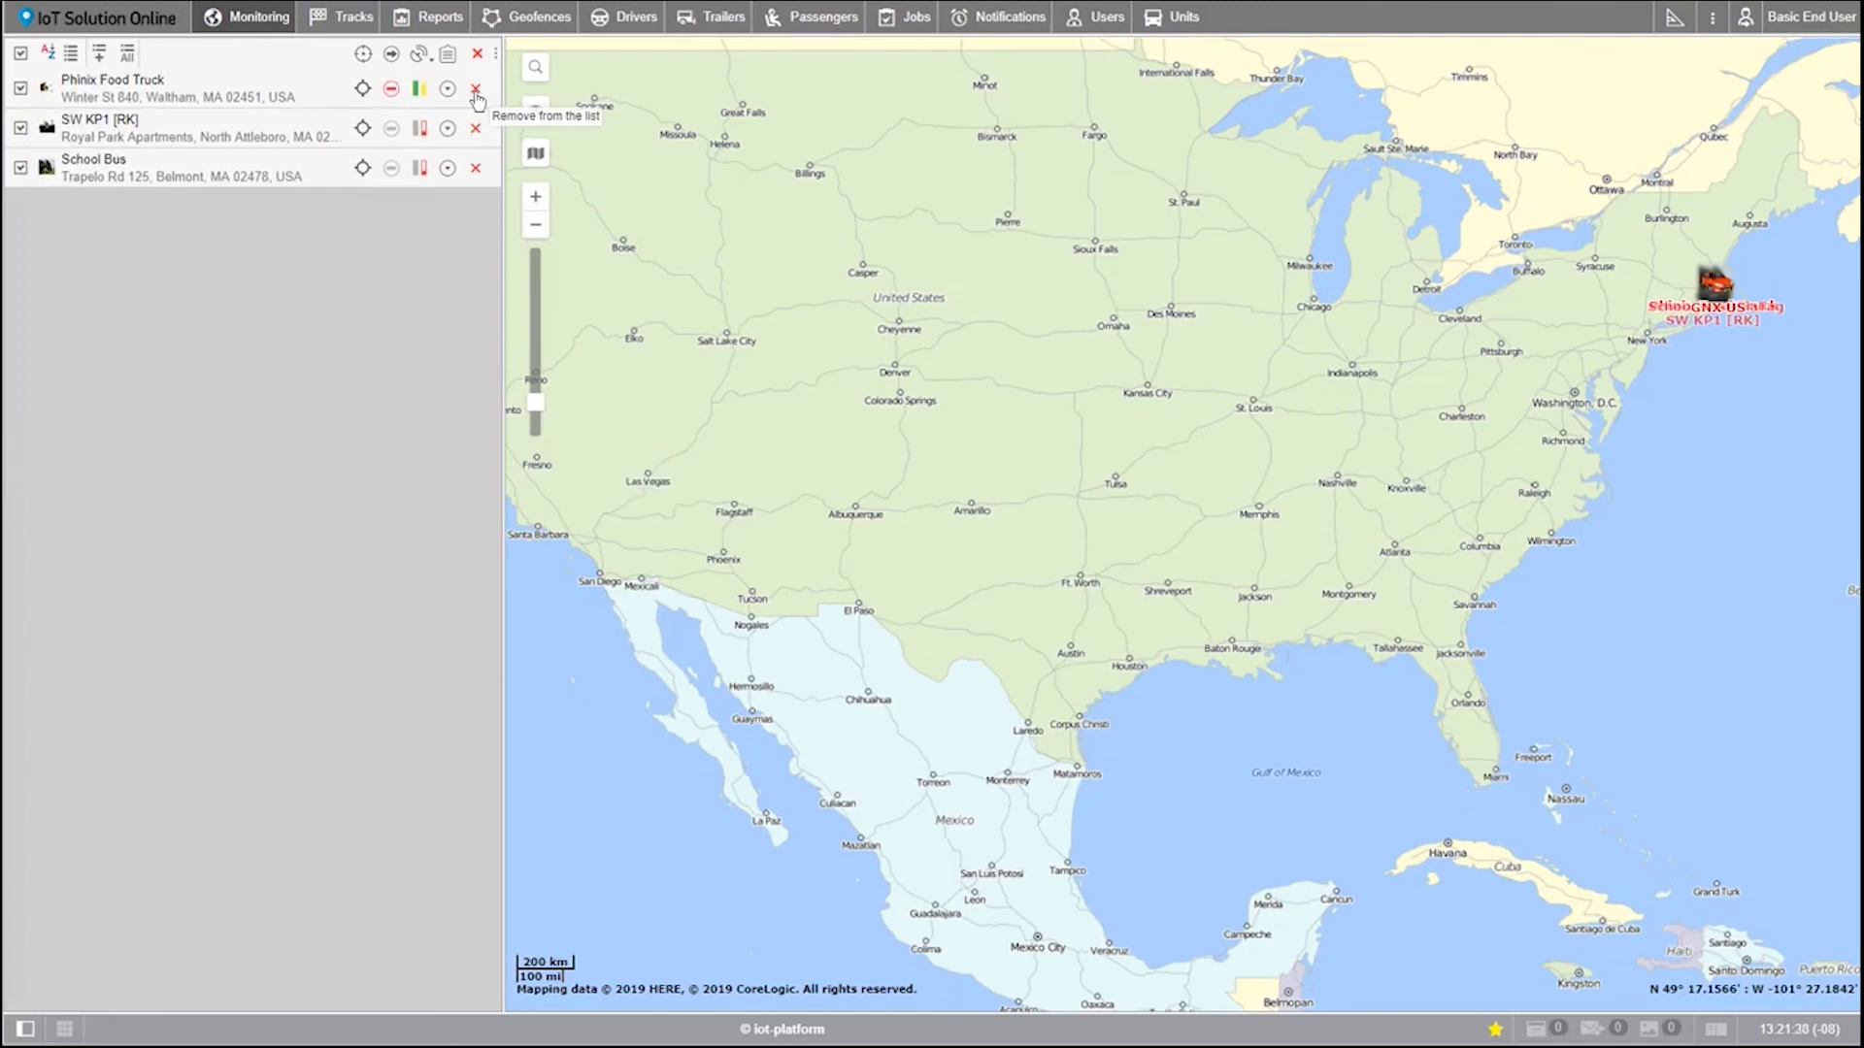
left_click(476, 90)
left_click(477, 53)
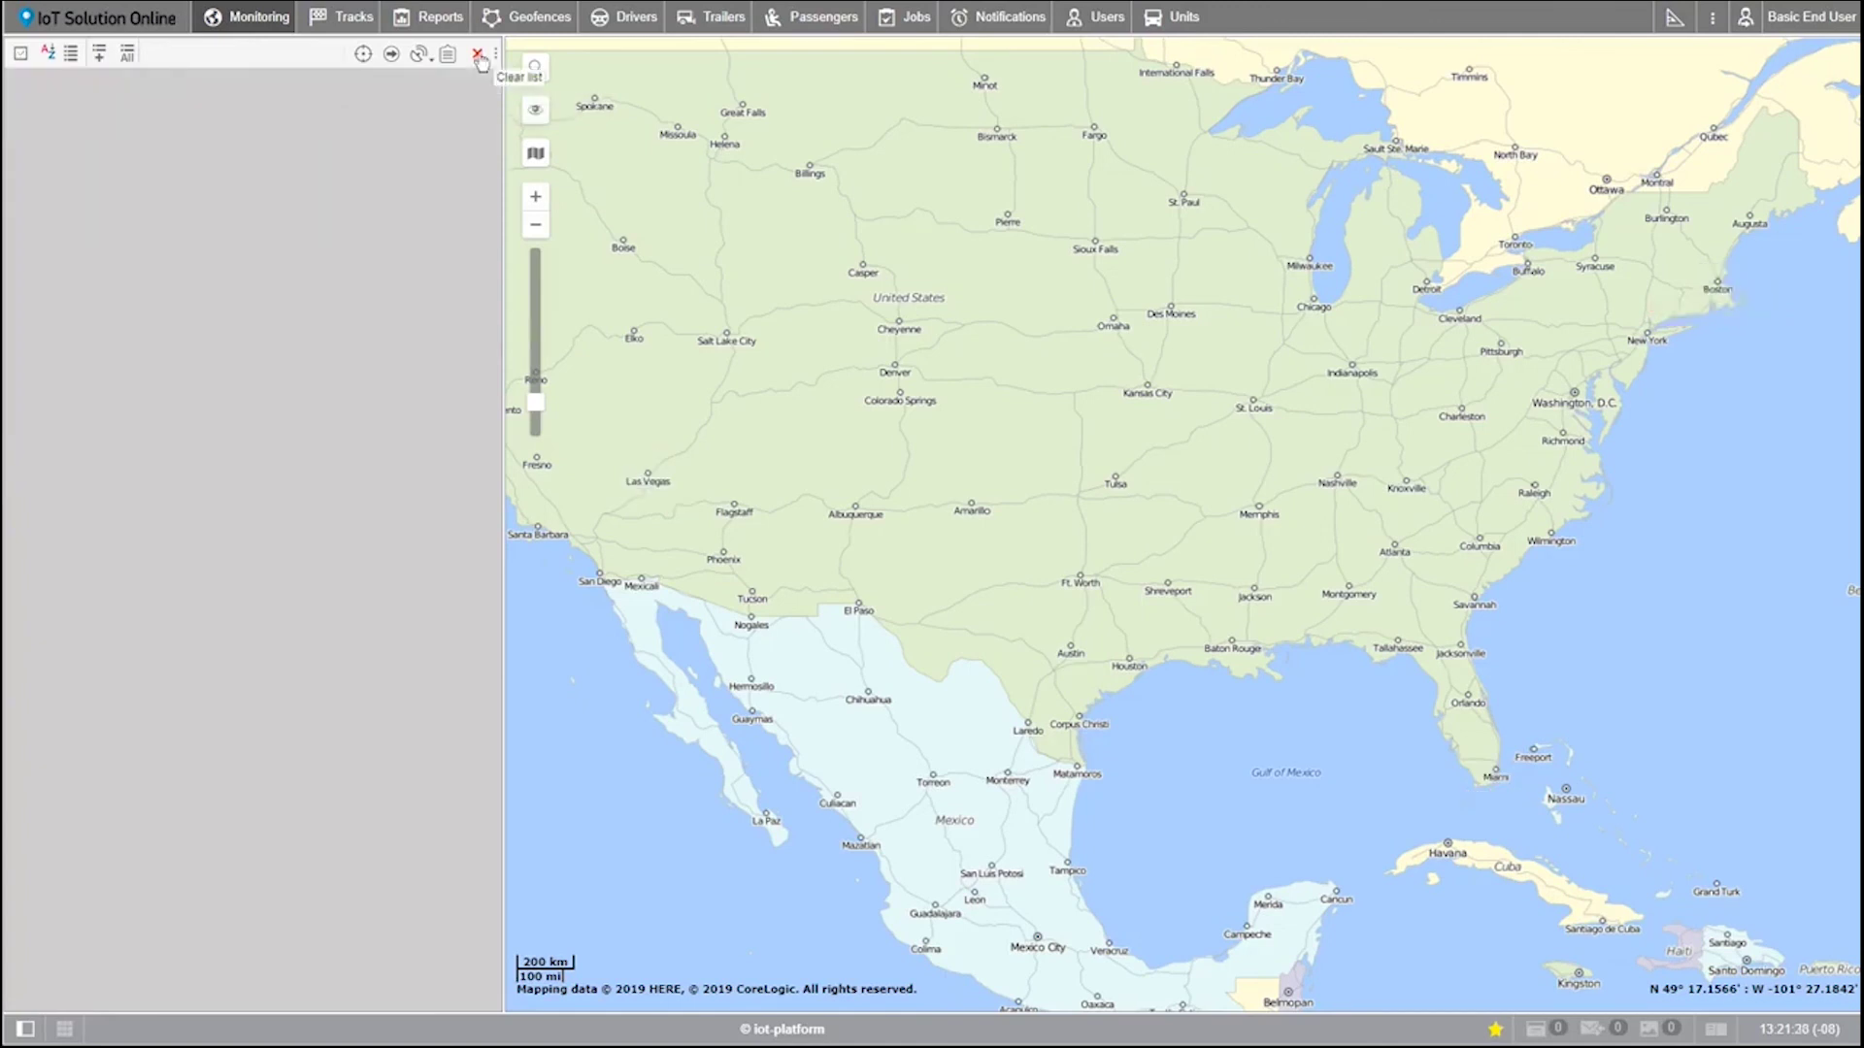
left_click(126, 54)
left_click(1025, 91)
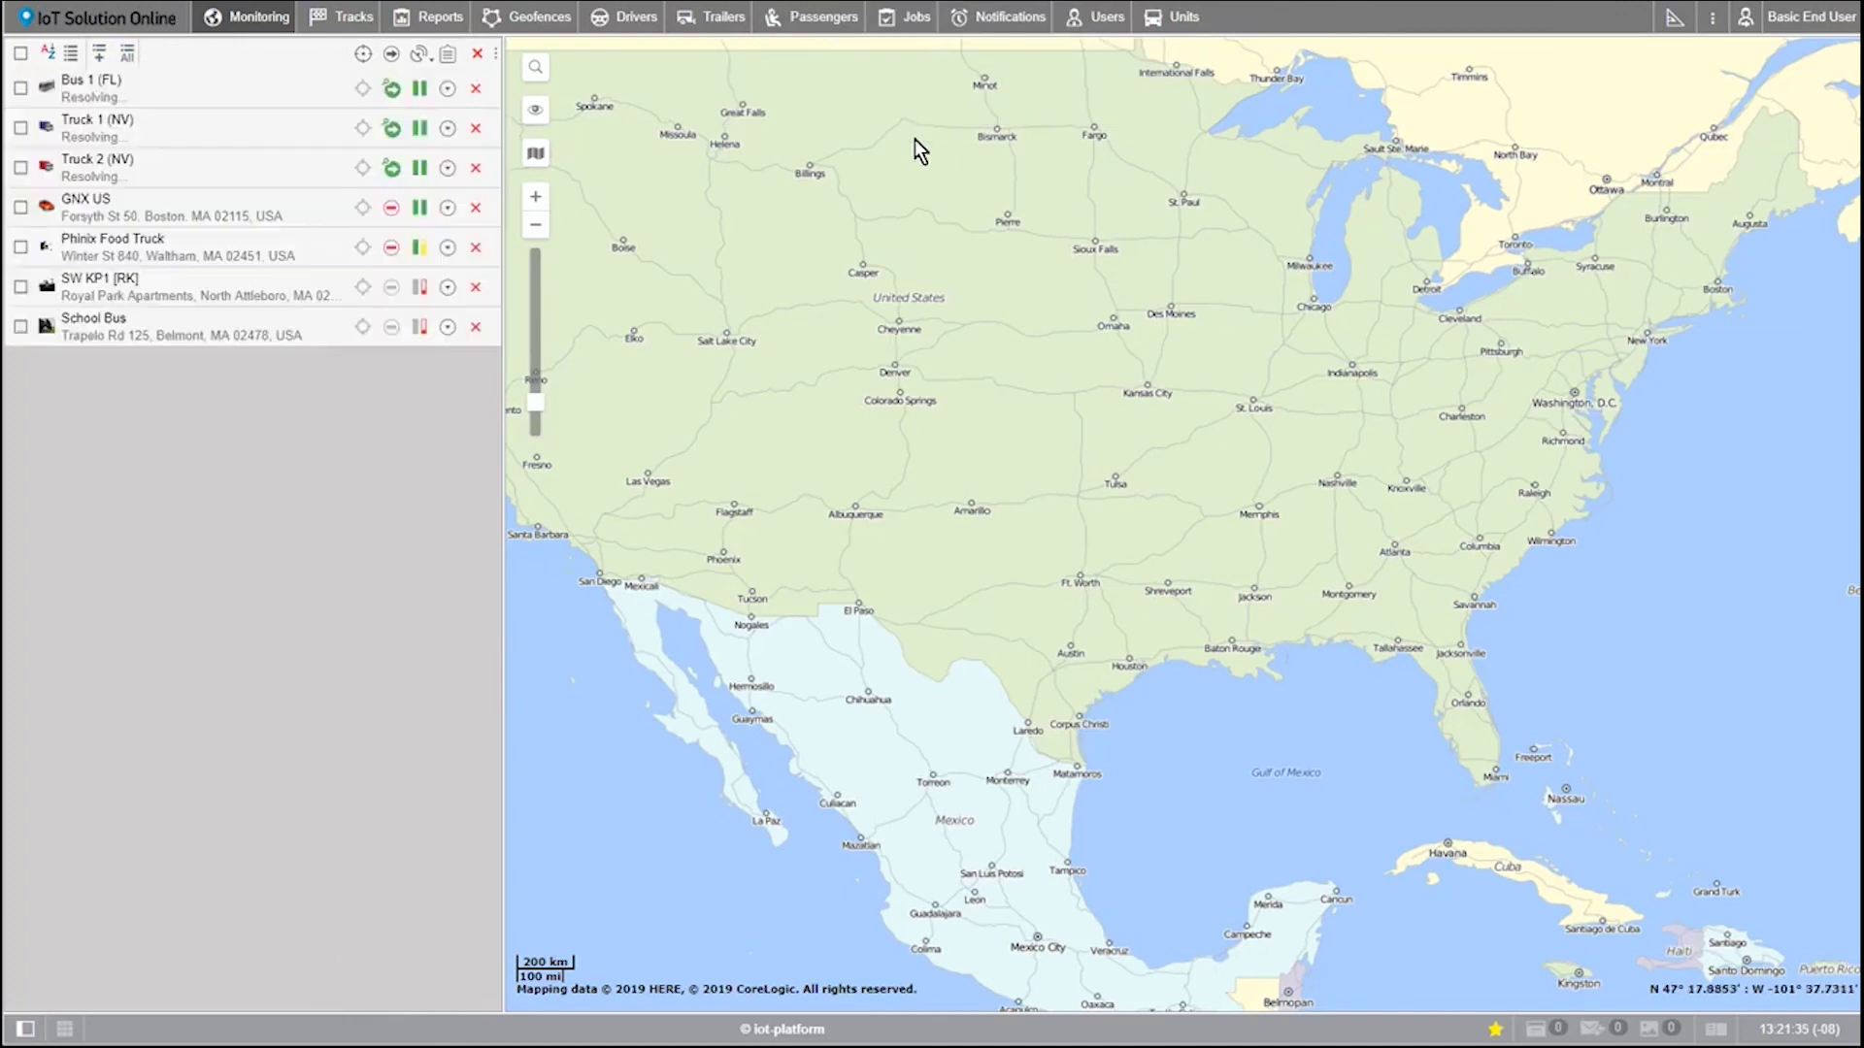